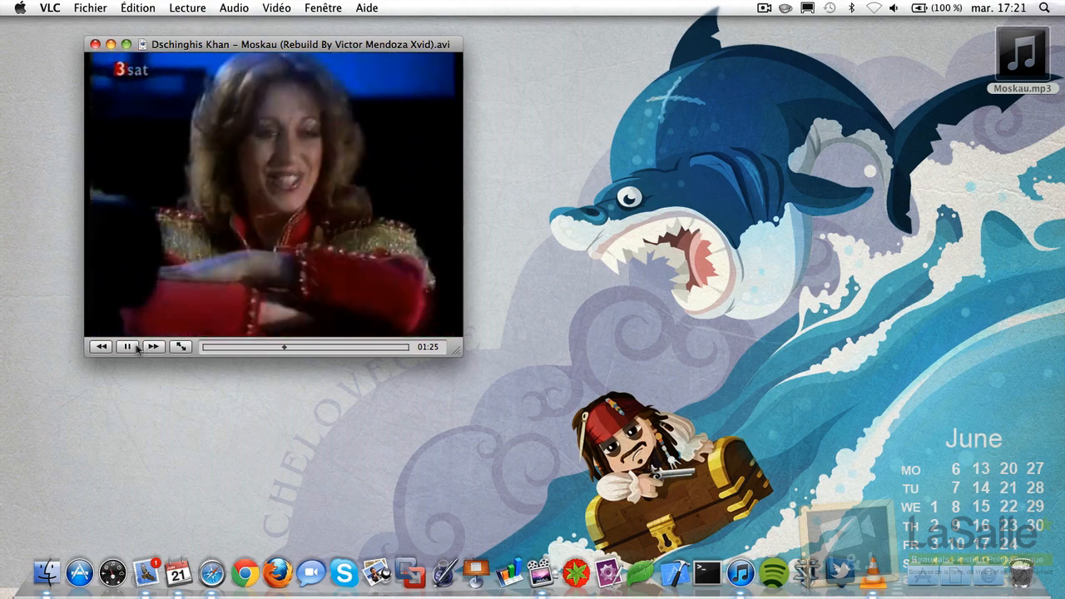
- Pause the Moskau video and switch to Audacity
click(133, 347)
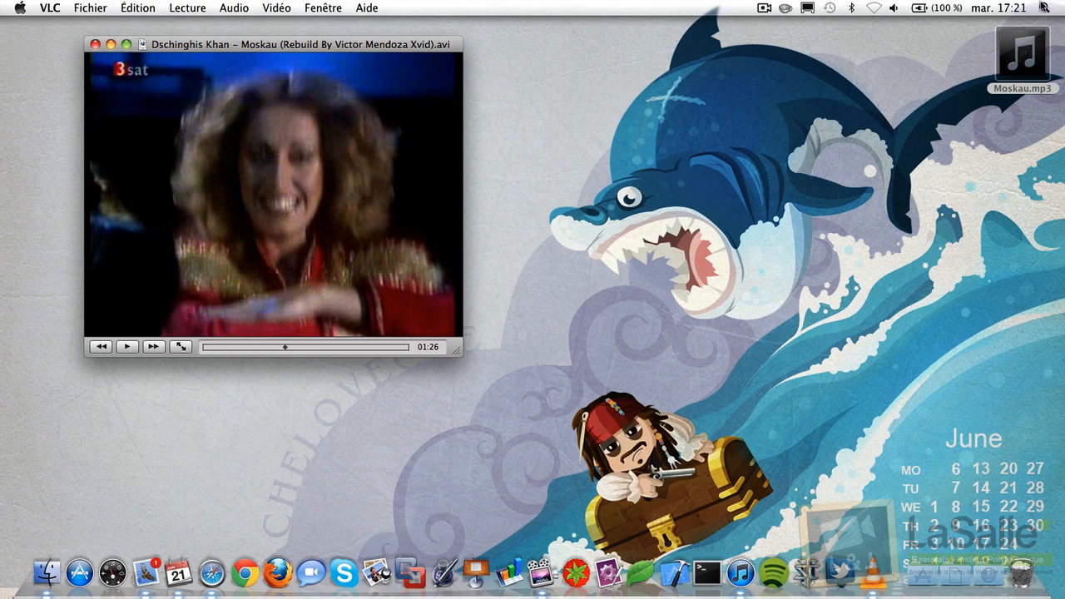
click(1045, 8)
text(au)
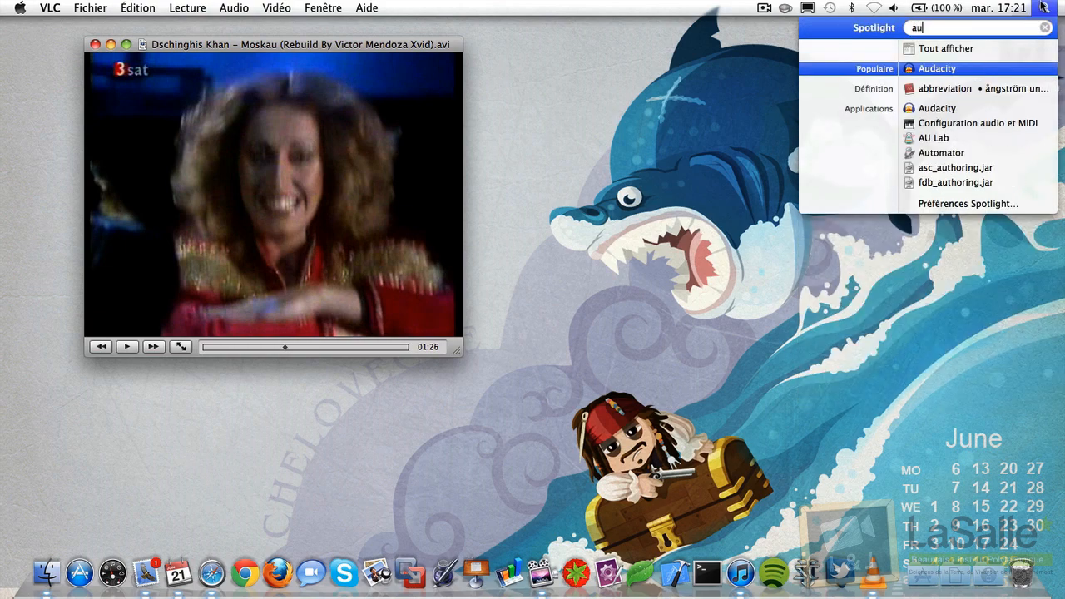
click(956, 75)
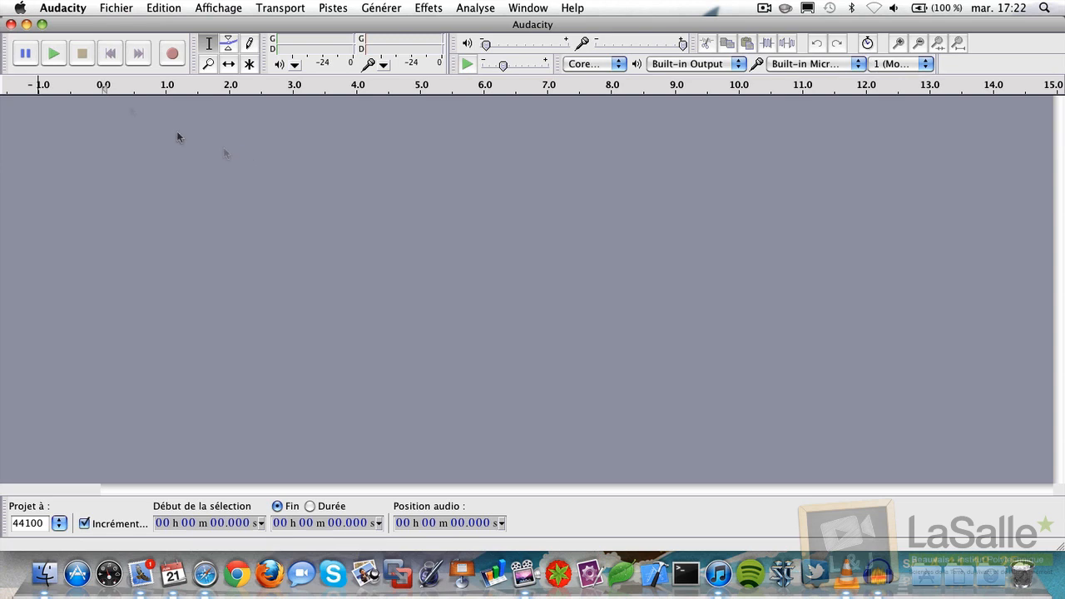
- Open the audio file Moskau.mp3 from the Bureau folder
click(106, 11)
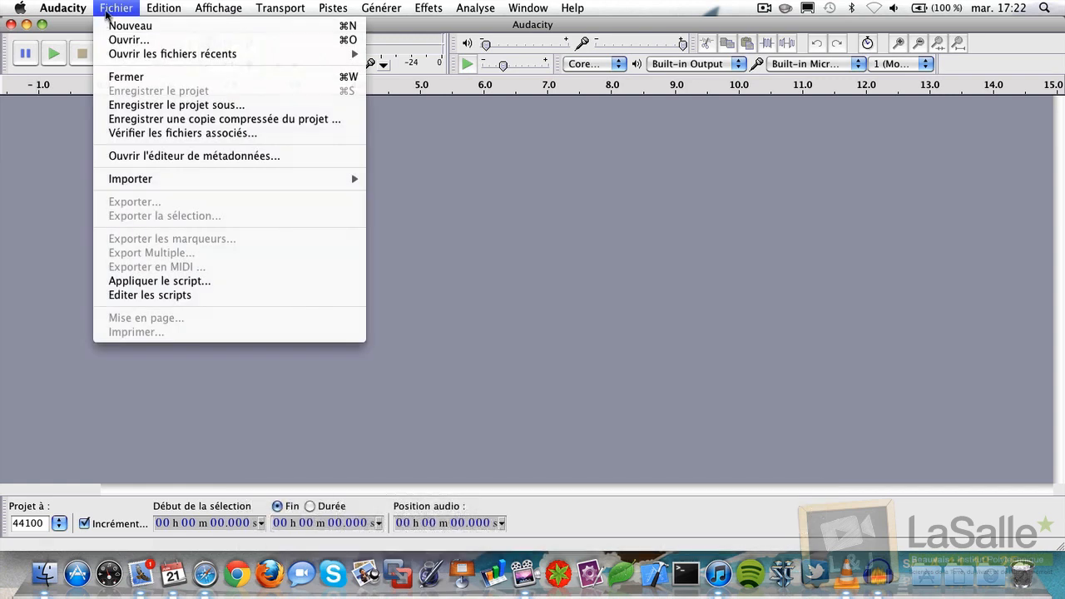
click(118, 40)
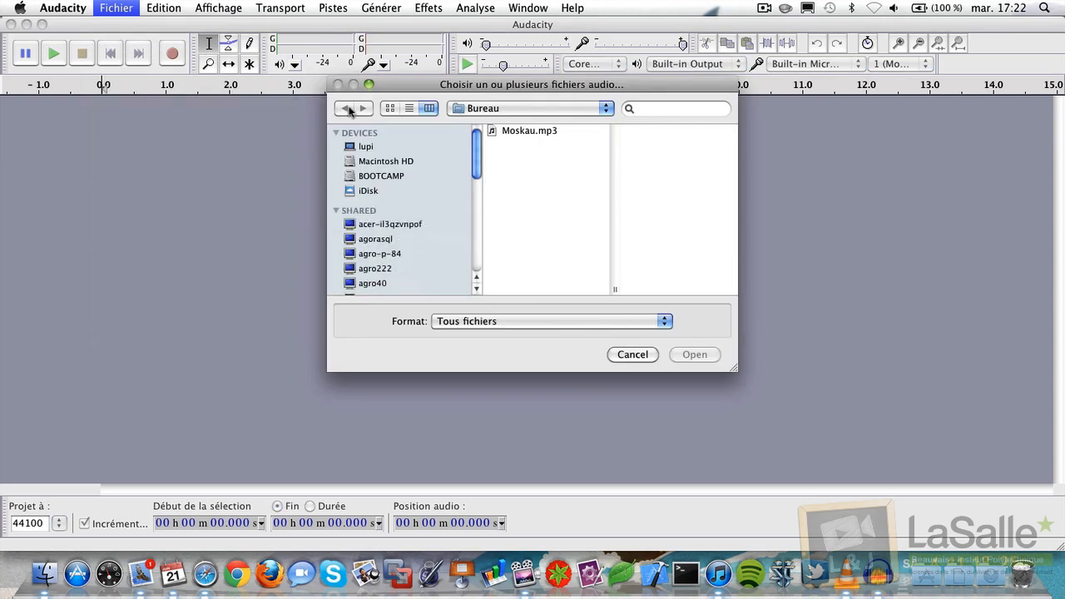
click(524, 133)
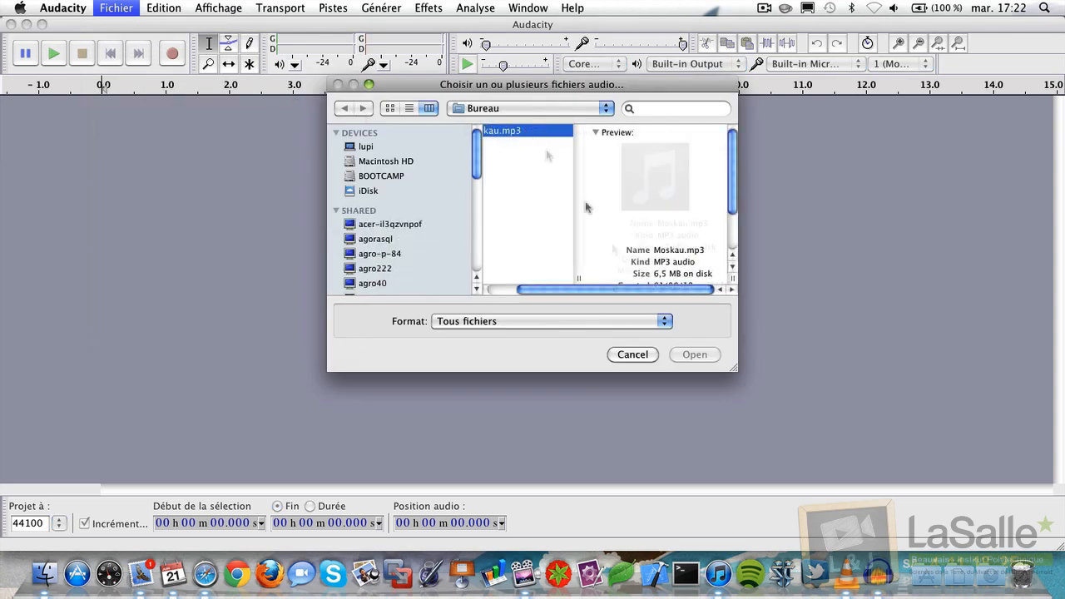
click(686, 355)
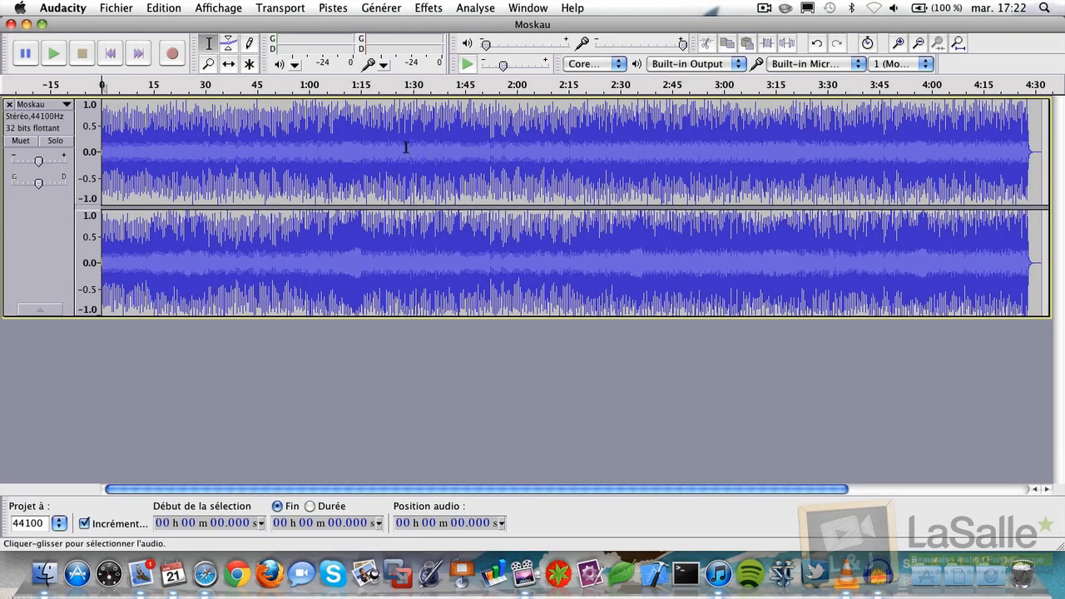
- Select a rough passage of the Moskau track from about 1 m 15.693 s to 1 m 22.750 s
drag(362, 127, 387, 129)
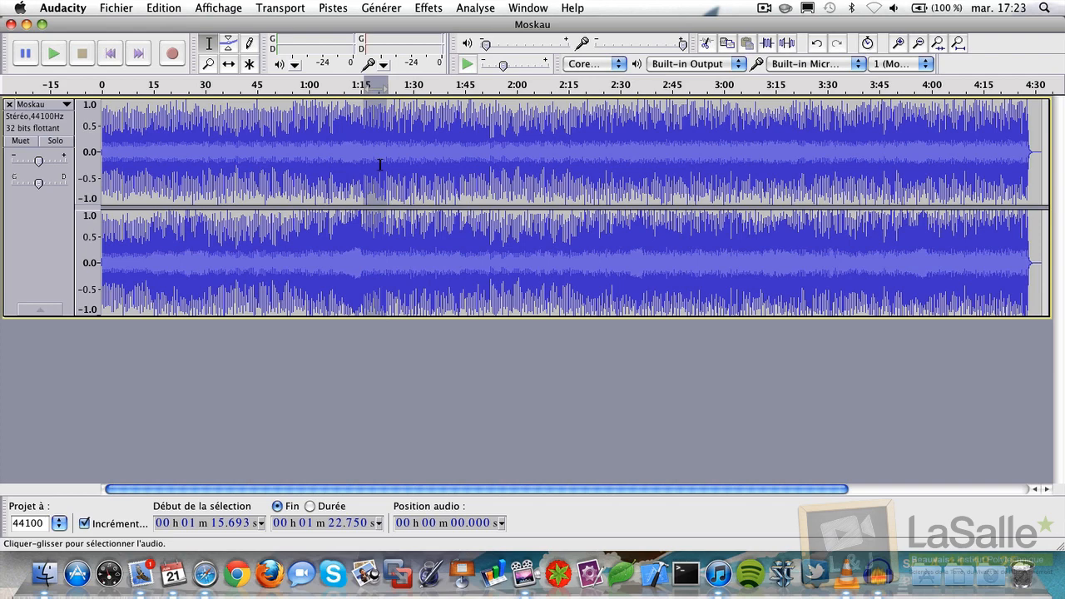
scroll(380, 165, up, 3)
scroll(380, 165, up, 2)
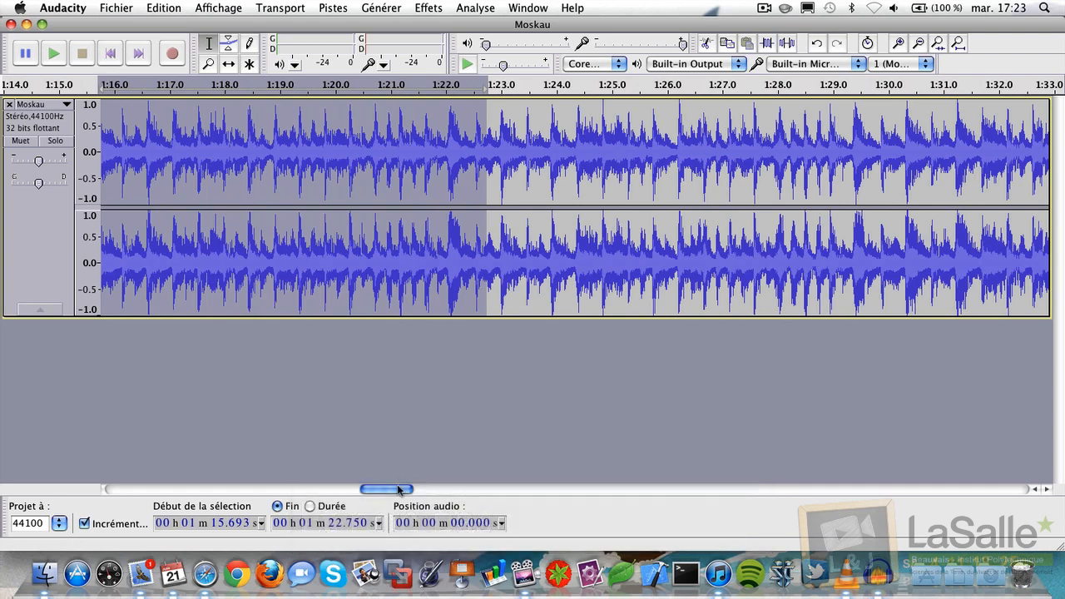
drag(400, 489, 391, 489)
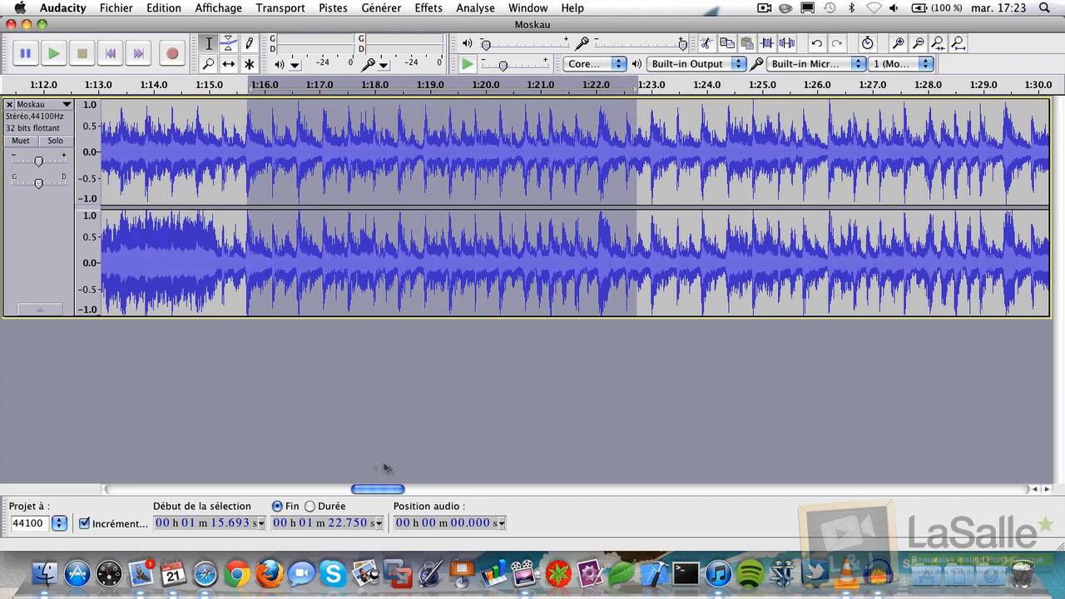
- Set the selection start to 00 h 01 m 15.210 s, keeping the hh:mm:ss + millisecondes time format
click(234, 523)
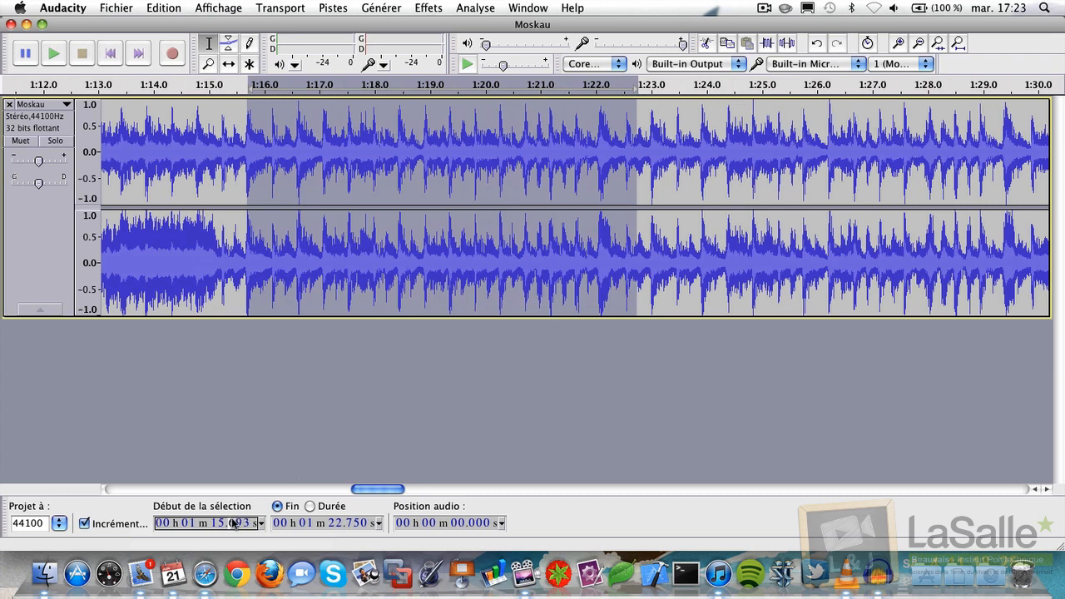
scroll(233, 522, down, 3)
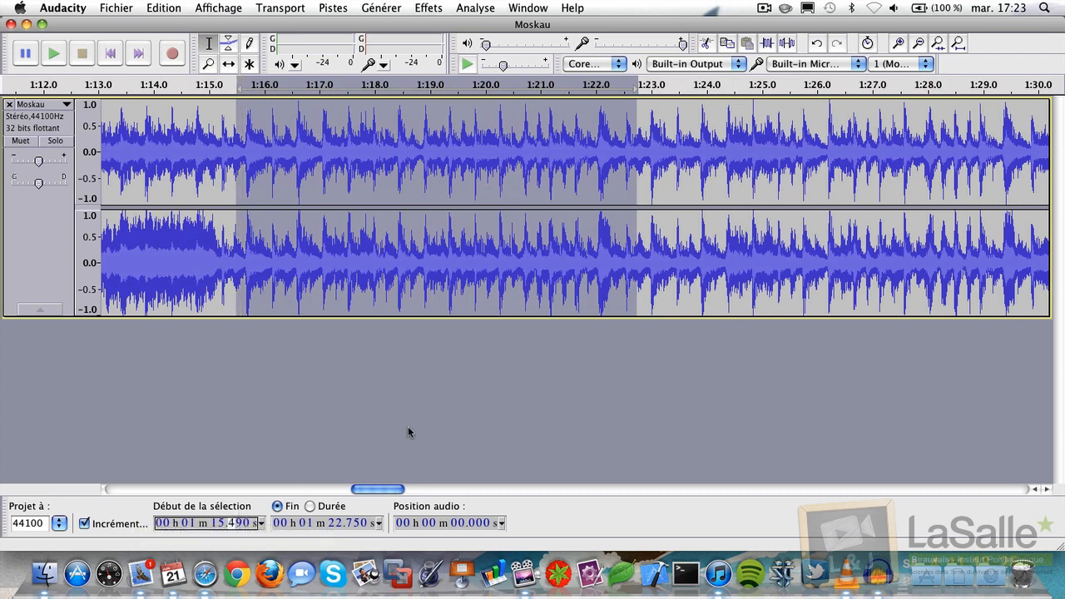
key(Down)
key(Right)
key(Down)
key(Down)
key(Down)
key(Down)
key(Down)
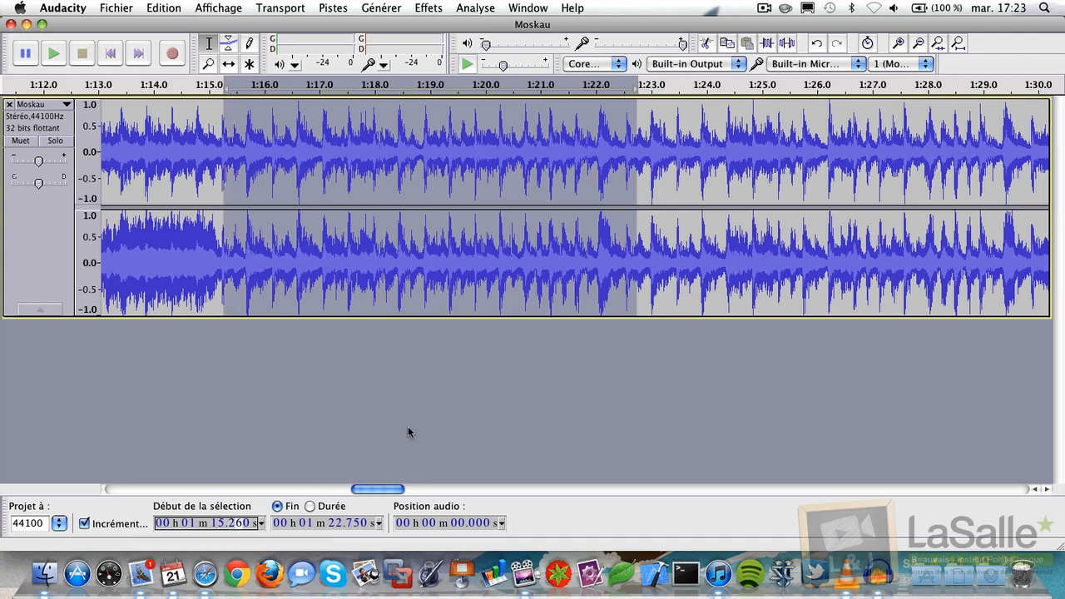
key(Down)
key(Down)
key(Down)
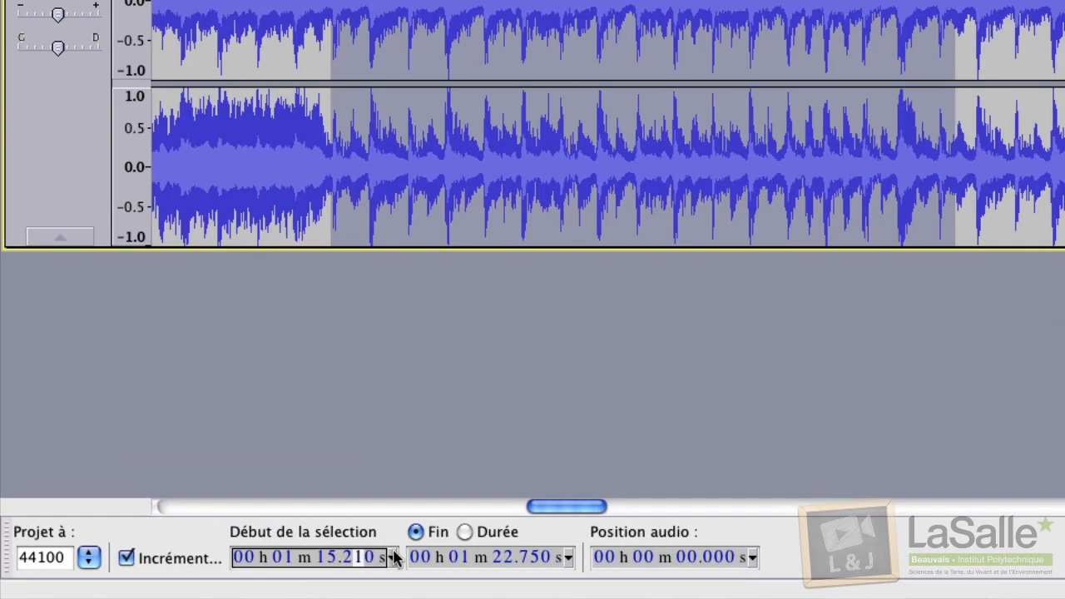
click(318, 536)
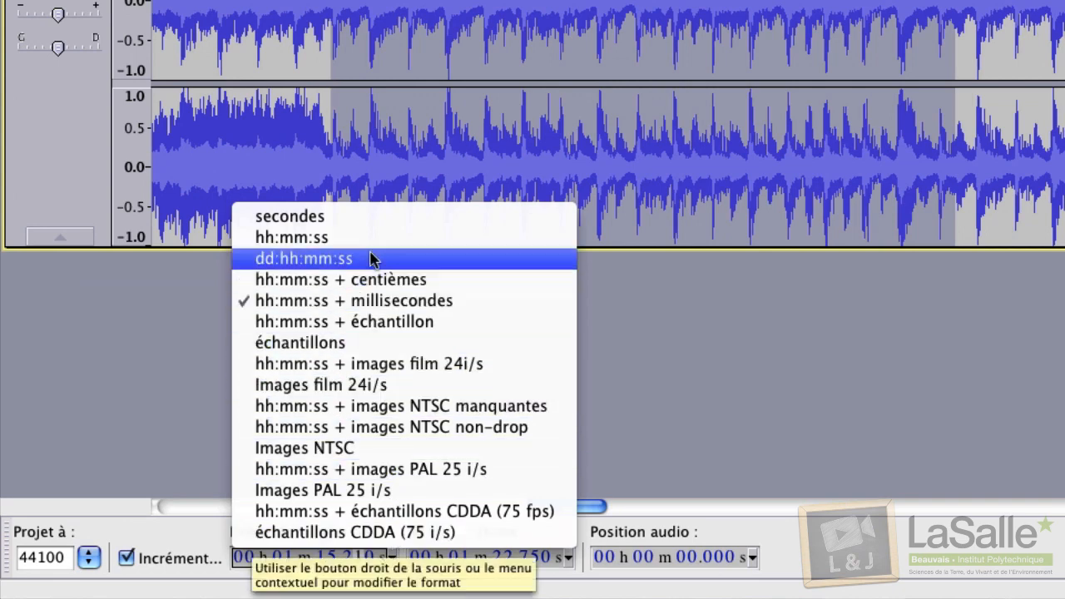
click(380, 307)
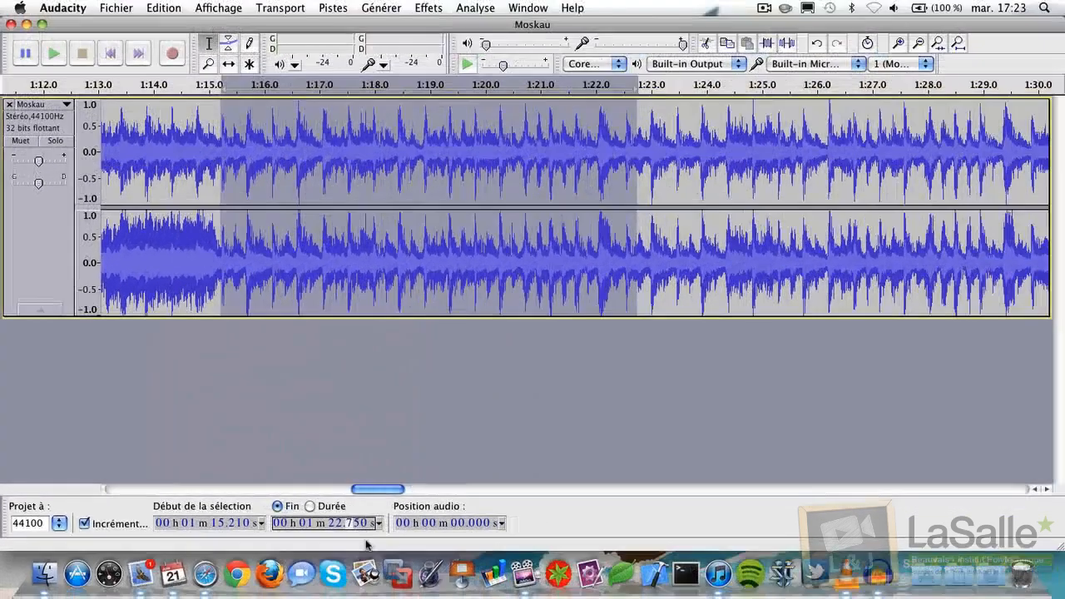
- Set the selection end to 00 h 01 m 22.530 s and trim away all audio outside the selection
key(Down)
key(Down)
key(Down)
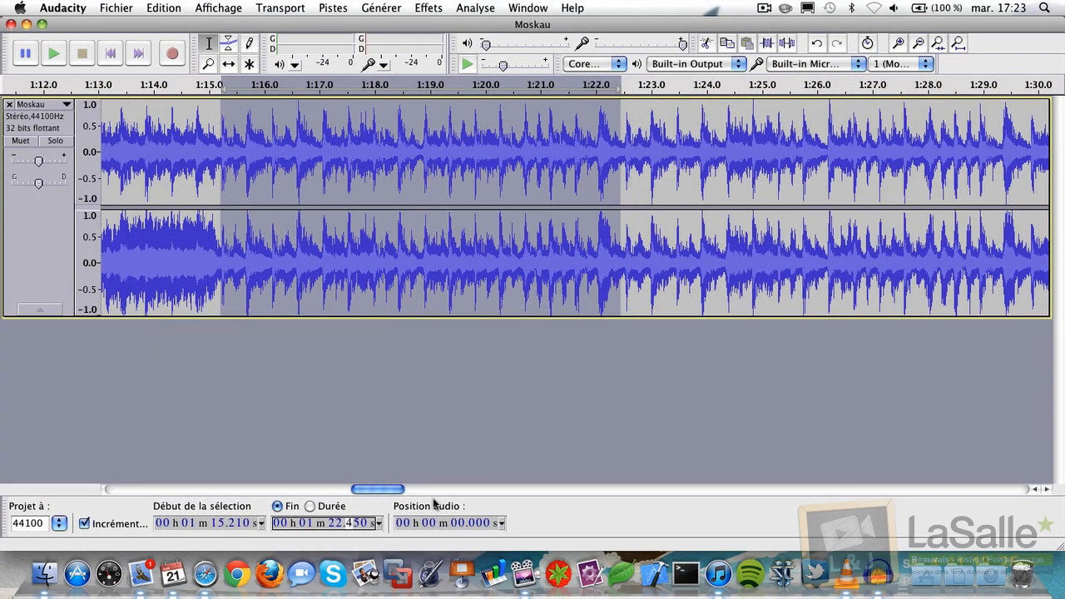
key(Up)
key(Down)
key(Down)
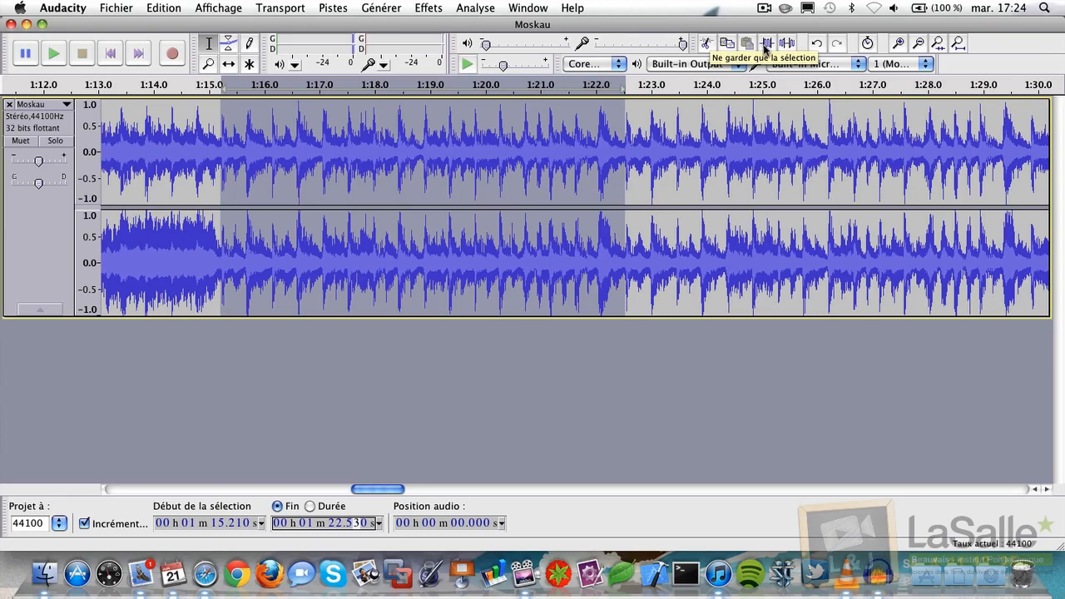
click(765, 46)
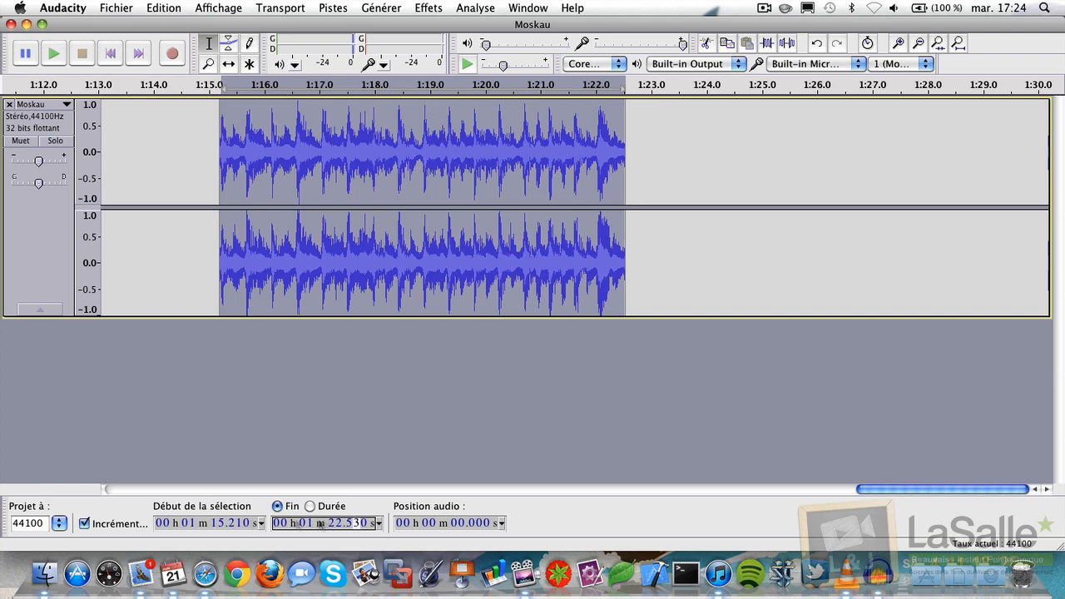
- Apply the fade-in effect (Fondre en ouverture) to the start of the trimmed clip, from 1 m 15.210 s to 1 m 15.710 s
click(279, 155)
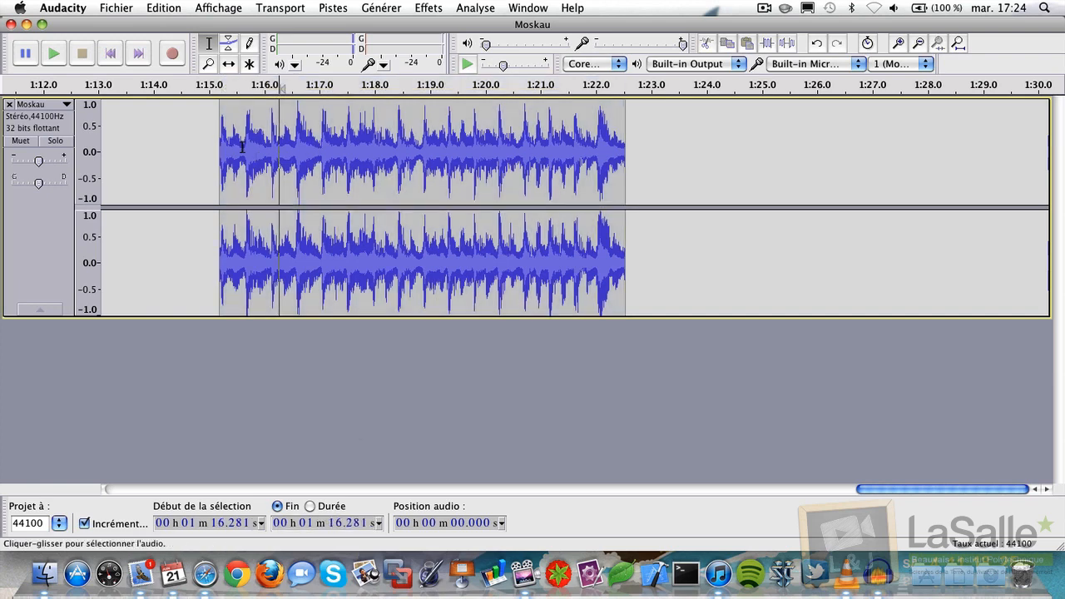
mouse_move(241, 147)
mouse_down()
mouse_move(221, 150)
mouse_move(220, 167)
mouse_up()
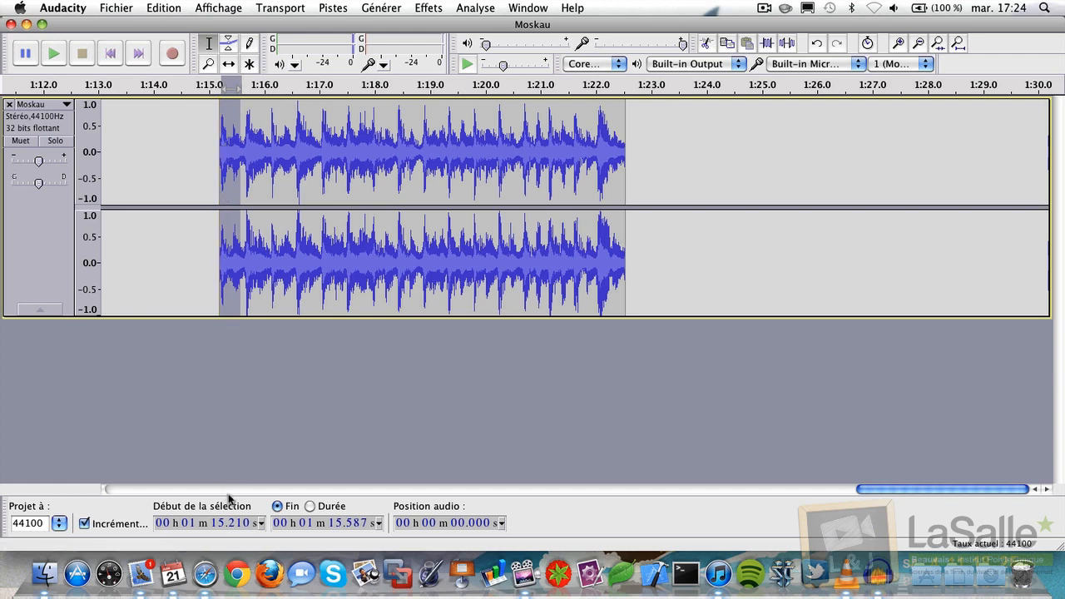
click(353, 526)
key(Up)
key(Up)
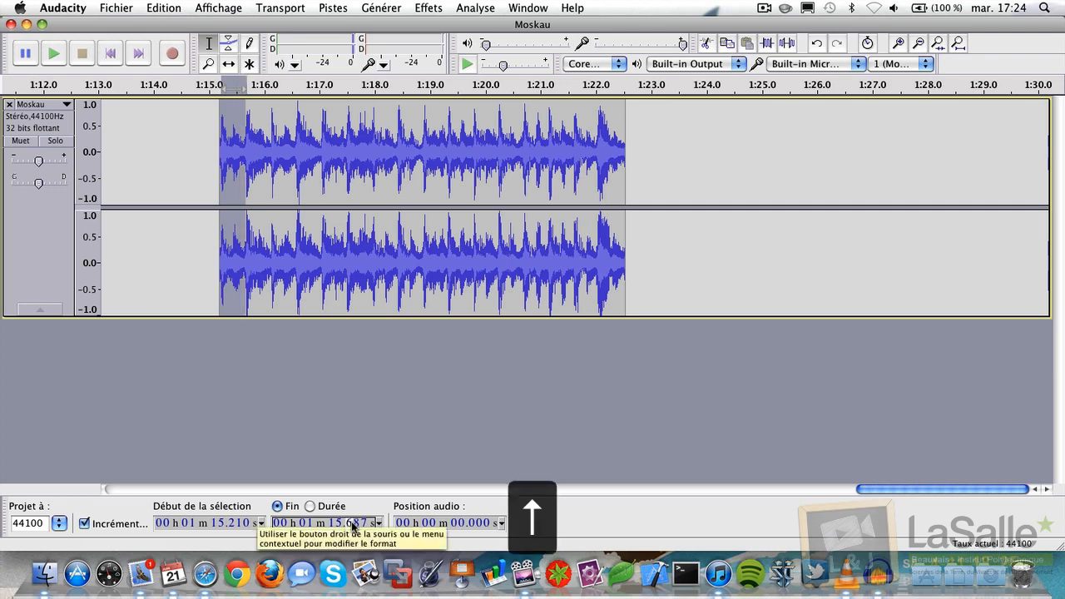
key(Right)
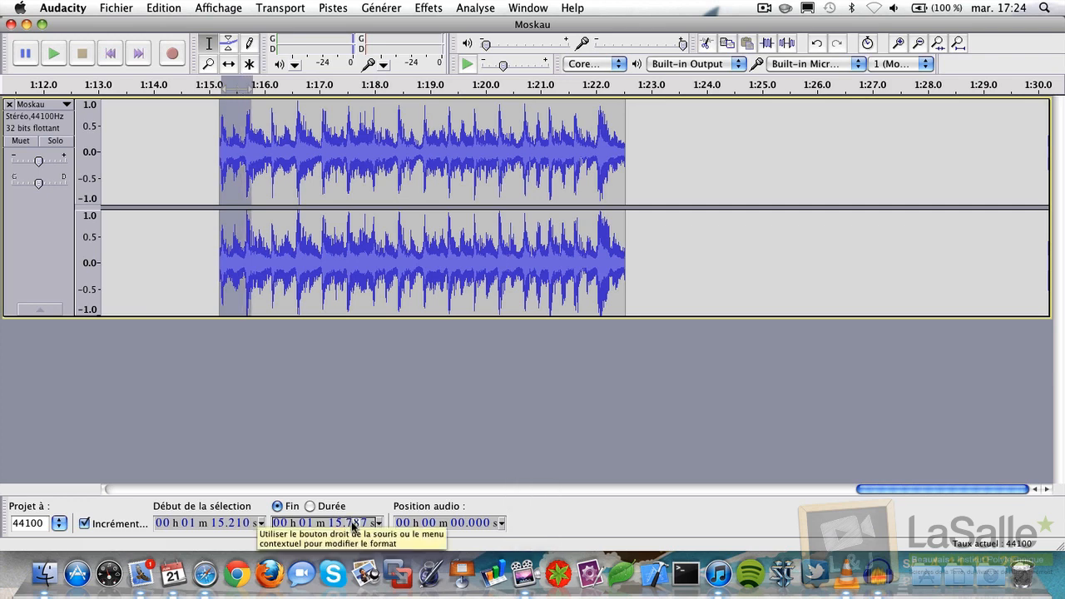
key(Up)
key(Down)
key(Down)
key(Down)
key(Down)
key(Down)
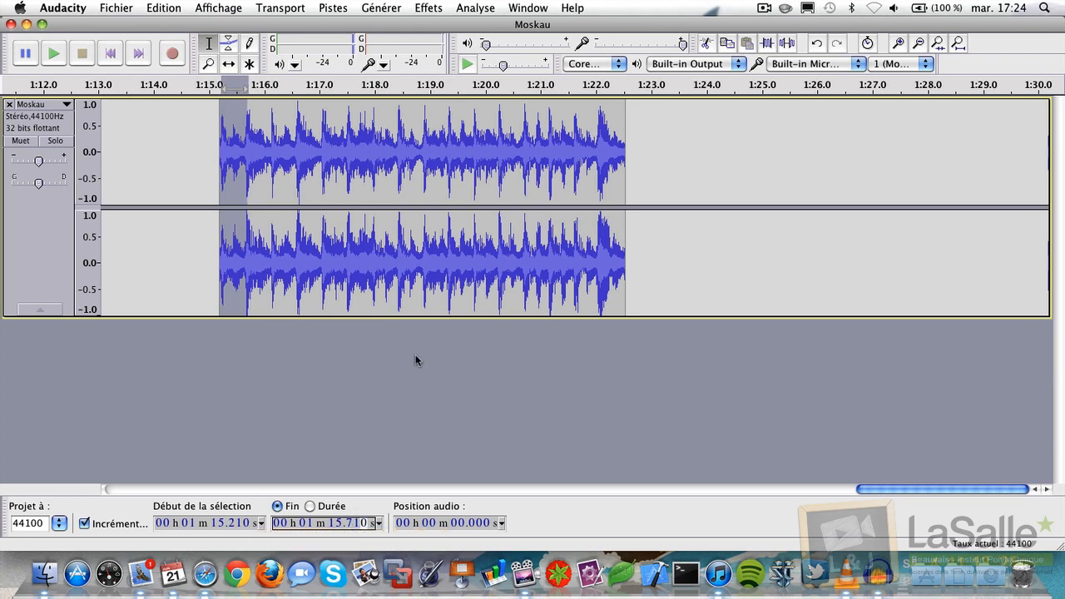
click(350, 523)
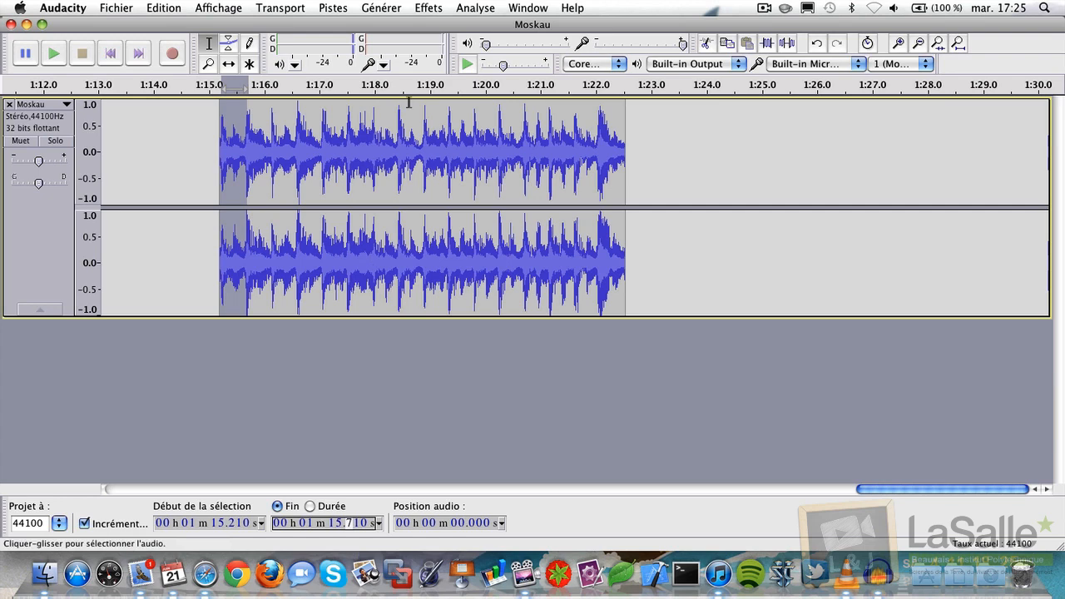
click(426, 9)
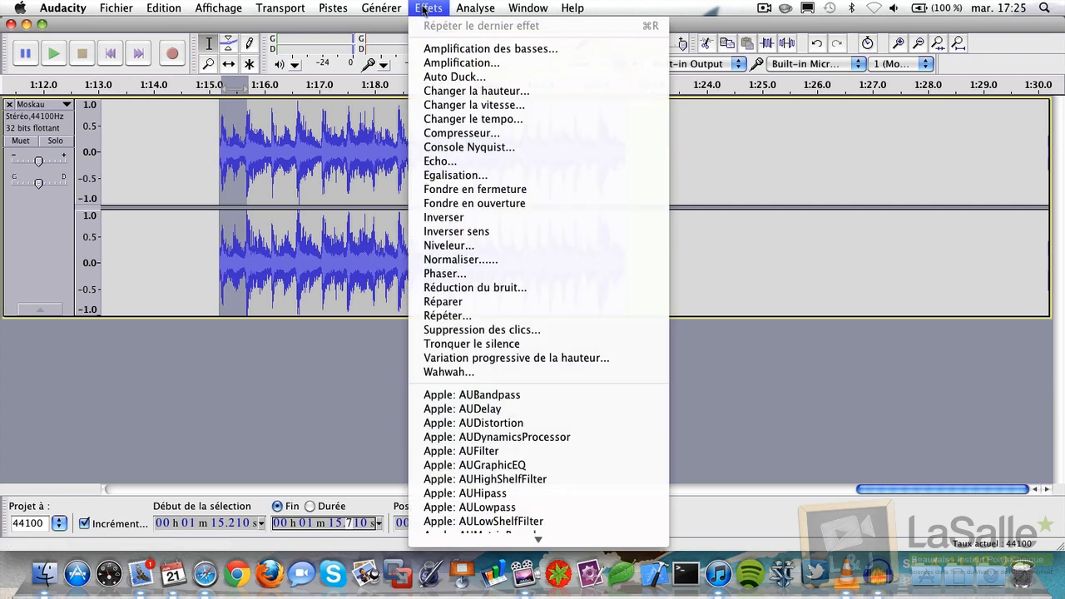
click(450, 205)
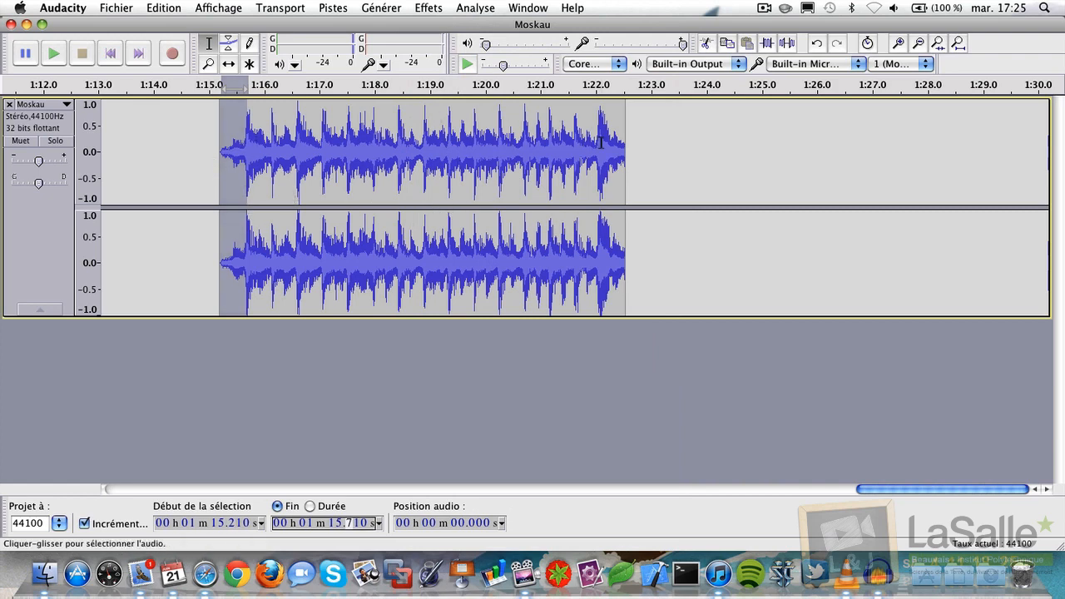
- Apply the fade-out effect (Fondre en fermeture) to the end of the clip, from 1 m 22.030 s to 1 m 22.530 s
drag(601, 143, 625, 145)
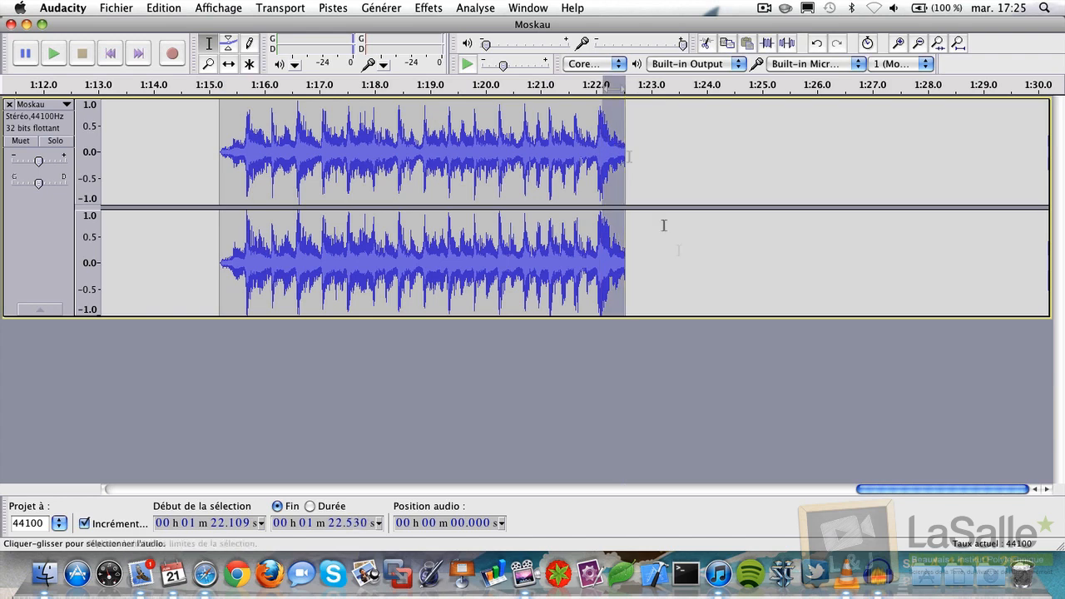
click(234, 526)
text(00)
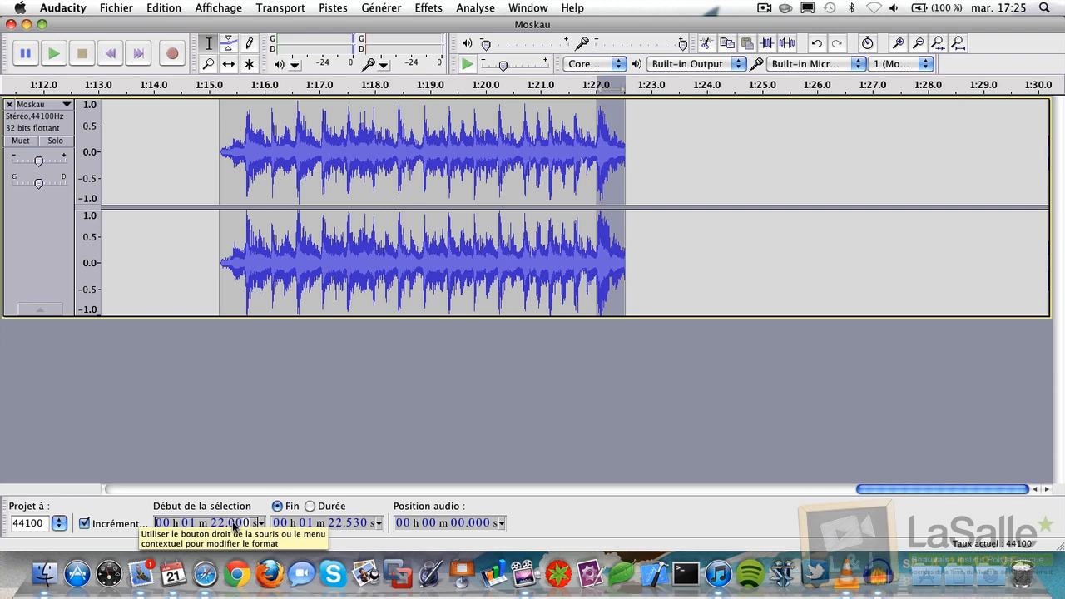
text(3)
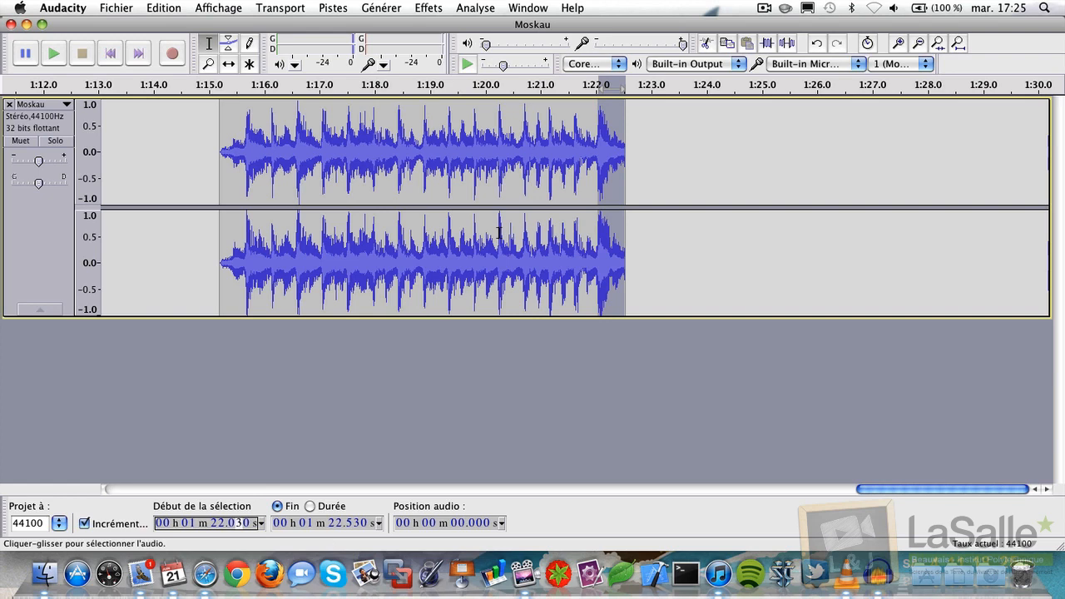
click(425, 7)
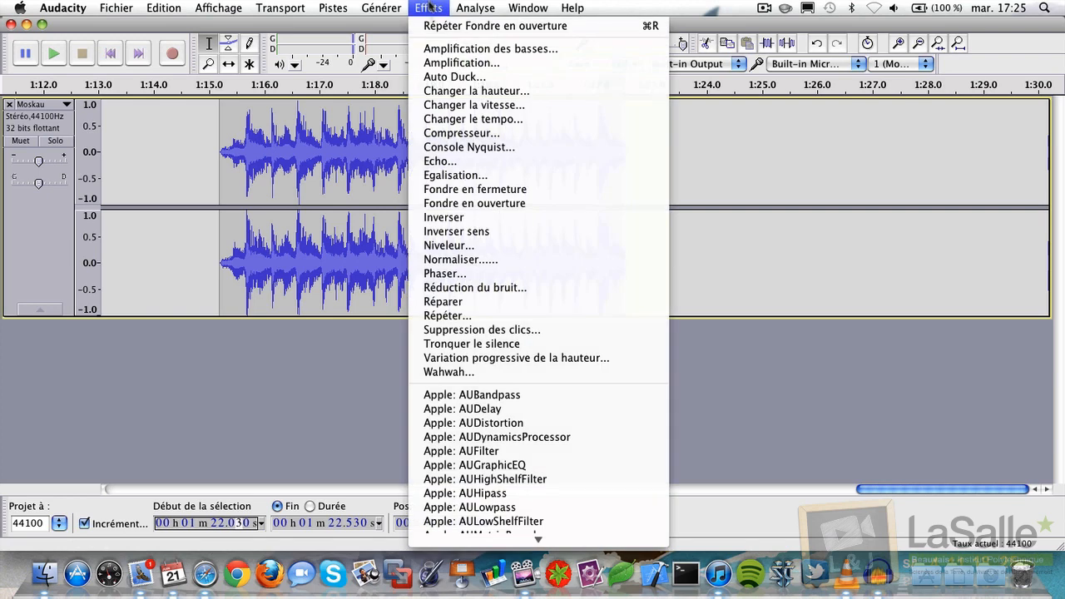
click(489, 190)
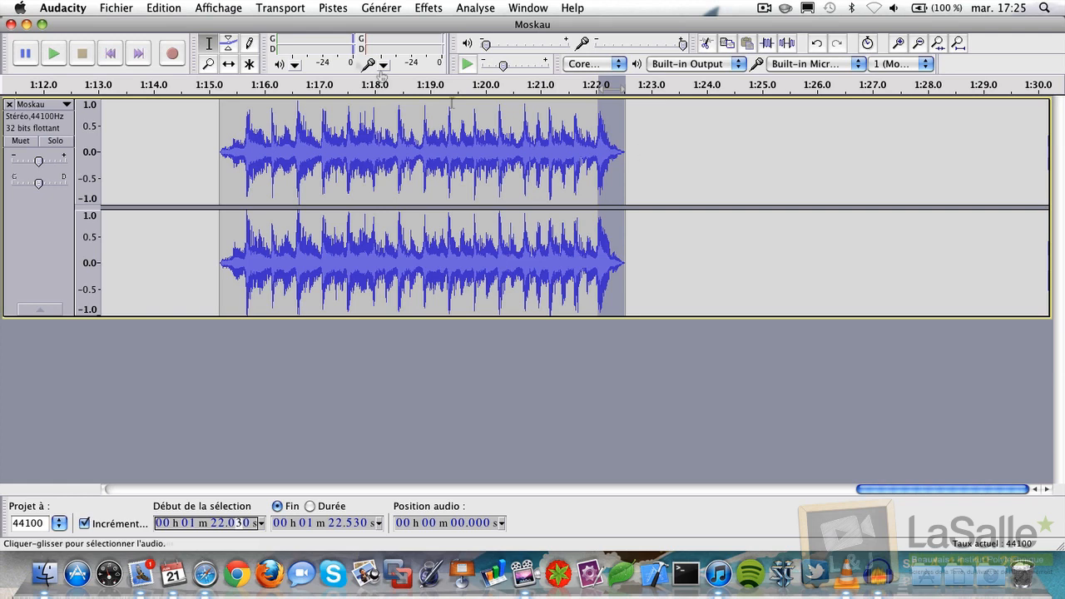
- Play the faded excerpt from about 1 m 14.505 s, just before the clip begins, and pause the playback
click(181, 124)
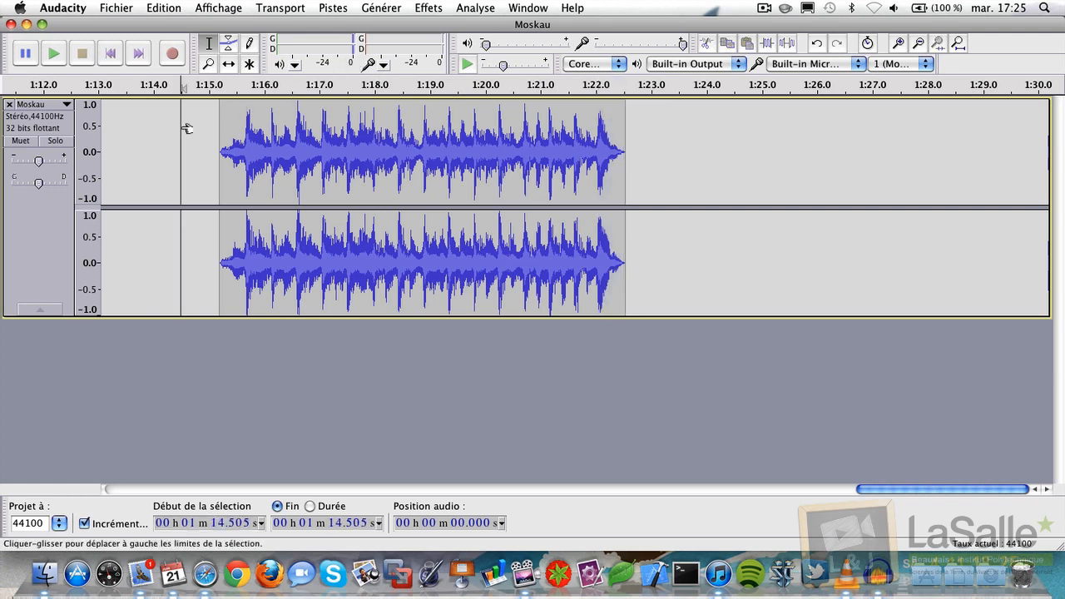
click(55, 53)
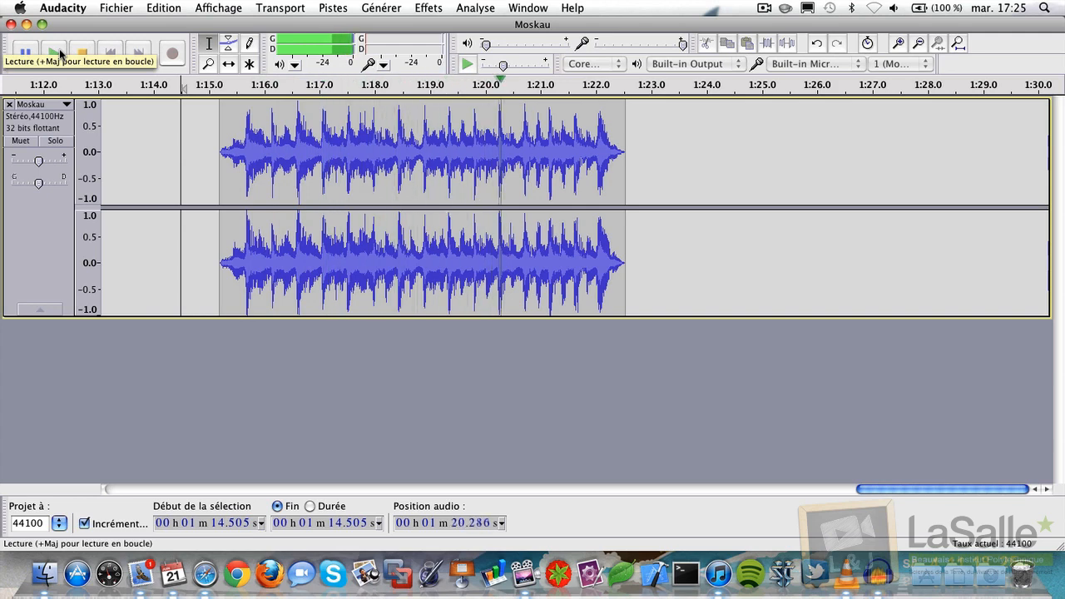
click(29, 50)
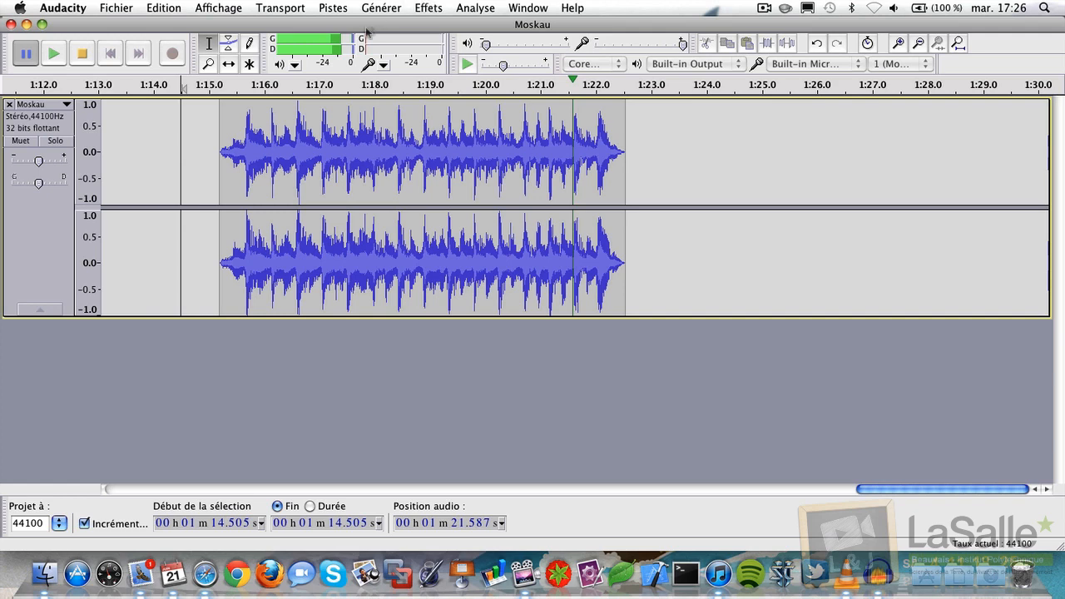
click(106, 10)
mouse_move(90, 10)
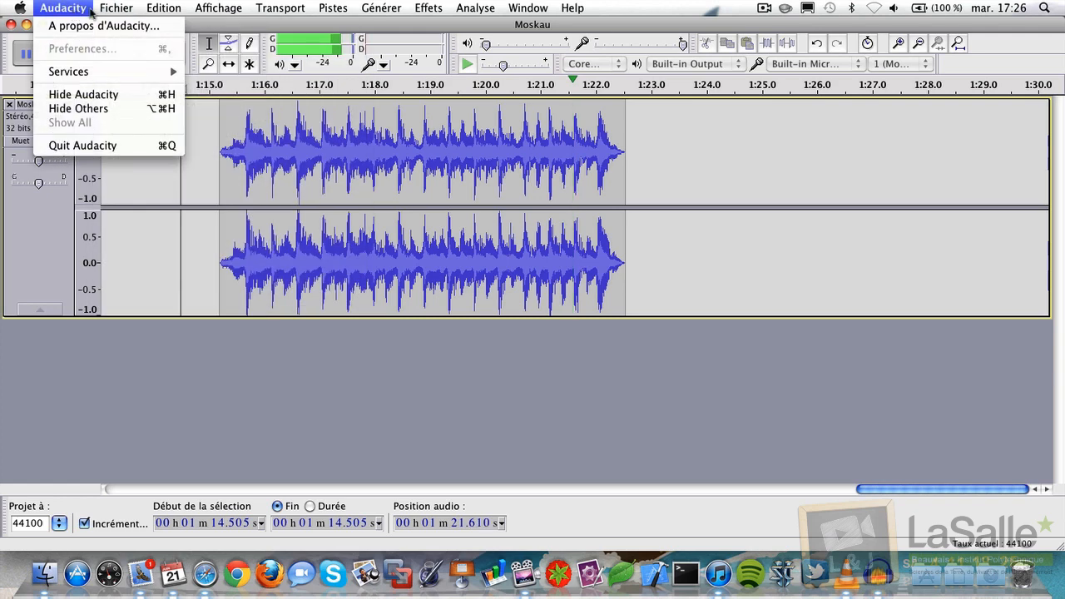
click(634, 288)
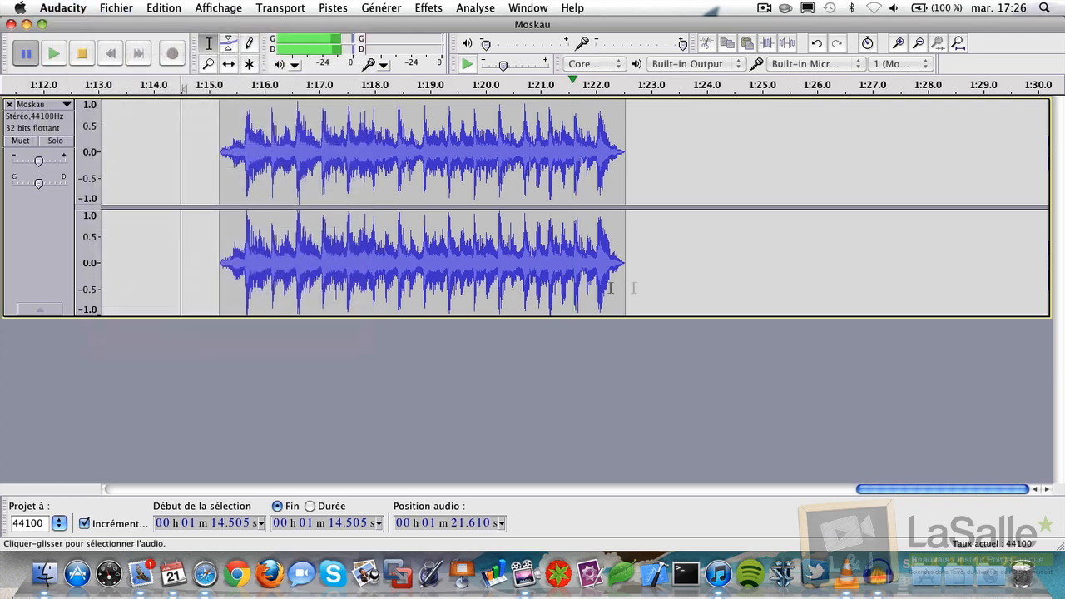
click(465, 237)
click(116, 7)
mouse_move(163, 7)
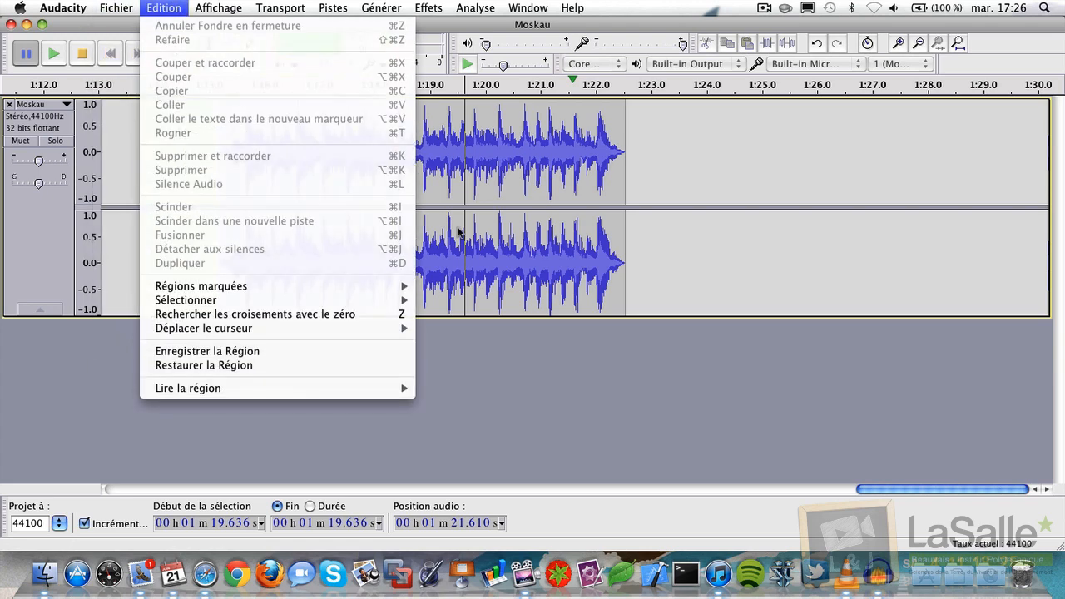
click(457, 232)
double_click(458, 232)
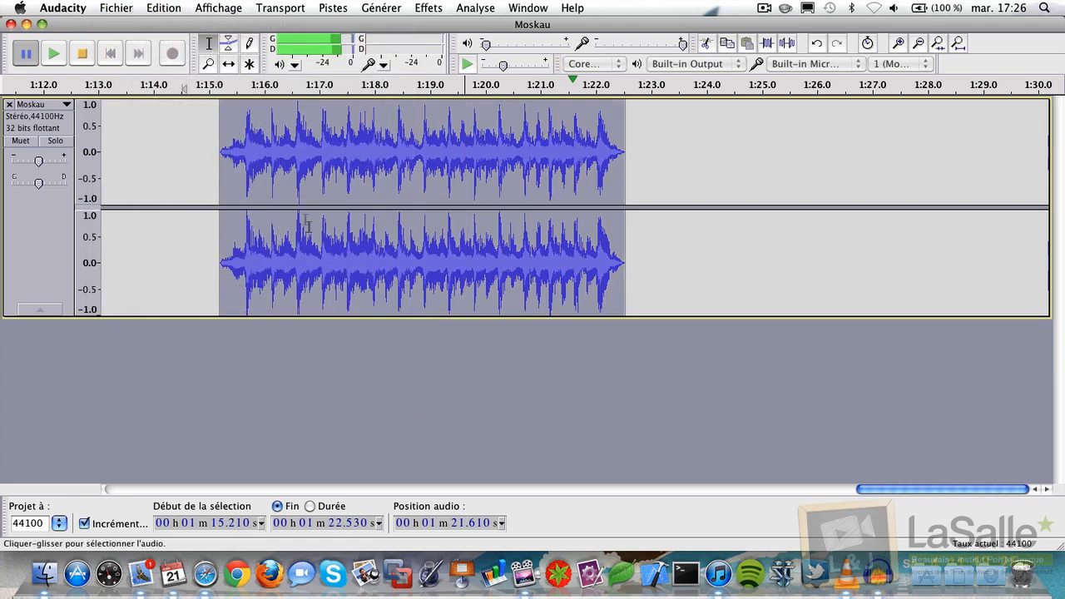
click(116, 7)
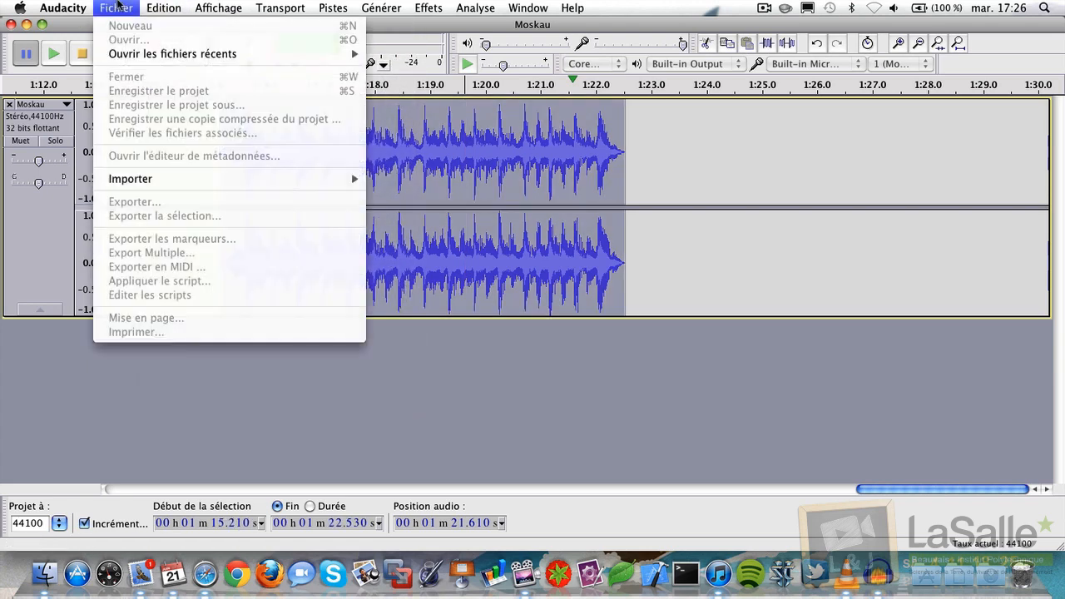
click(509, 235)
click(502, 244)
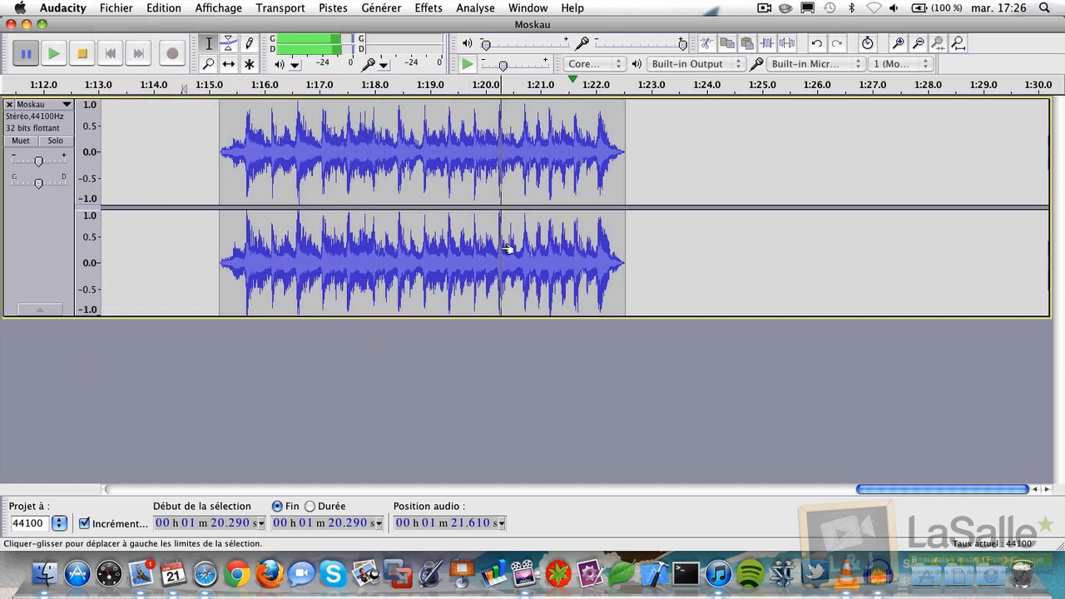
click(116, 7)
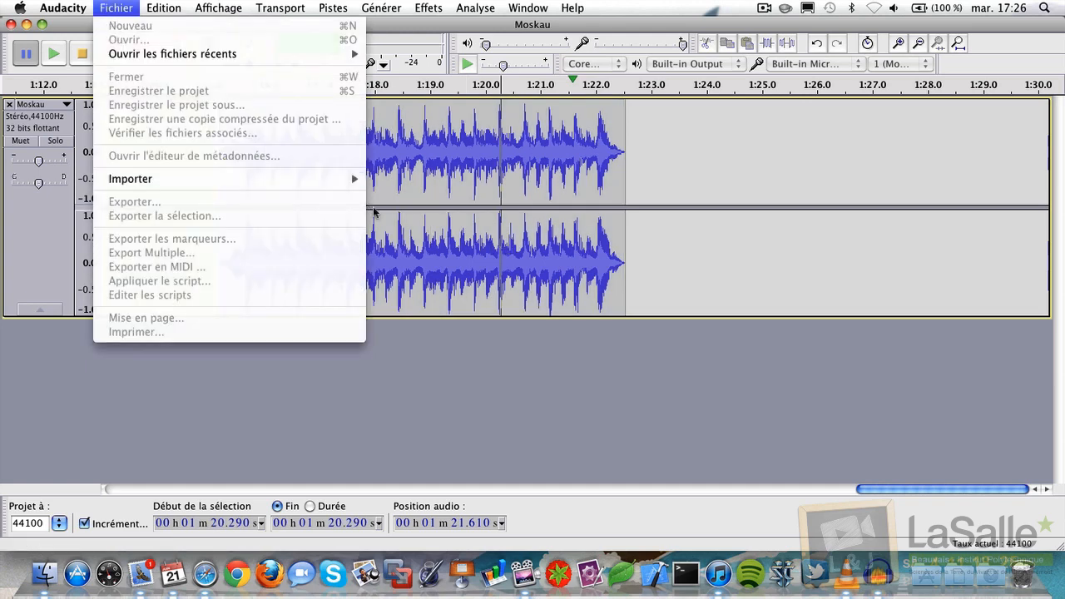
click(441, 213)
click(384, 166)
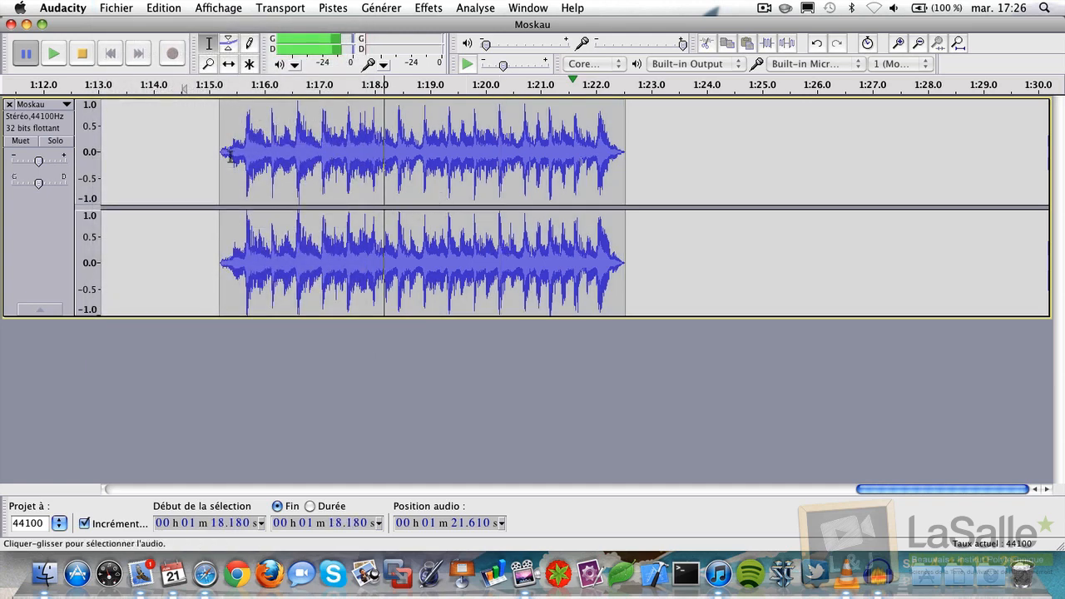
- Select the entire faded clip and stop the paused playback
click(230, 157)
double_click(237, 153)
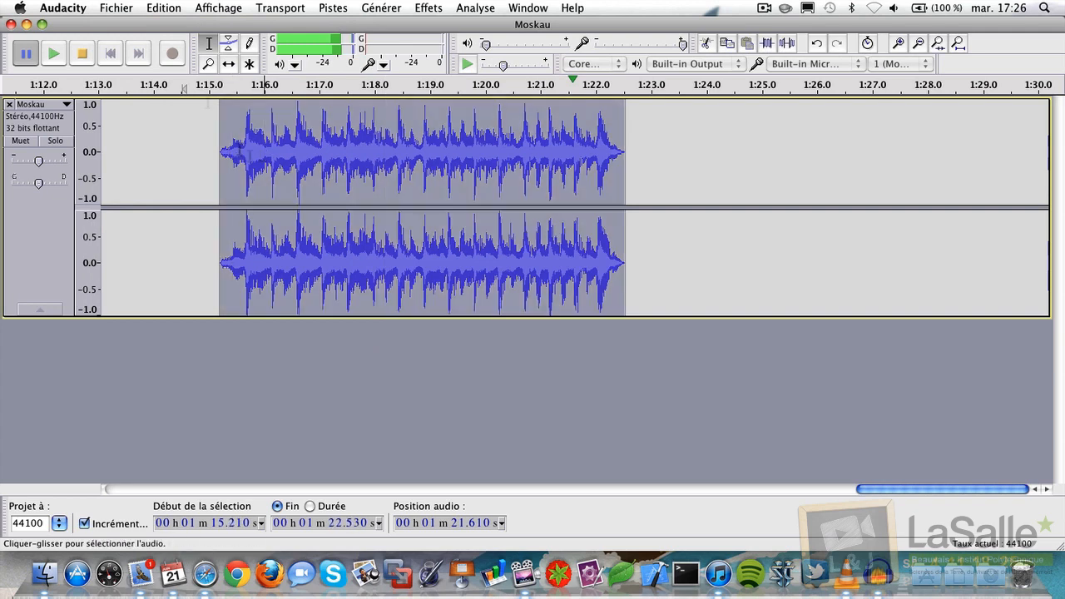
click(122, 7)
click(121, 7)
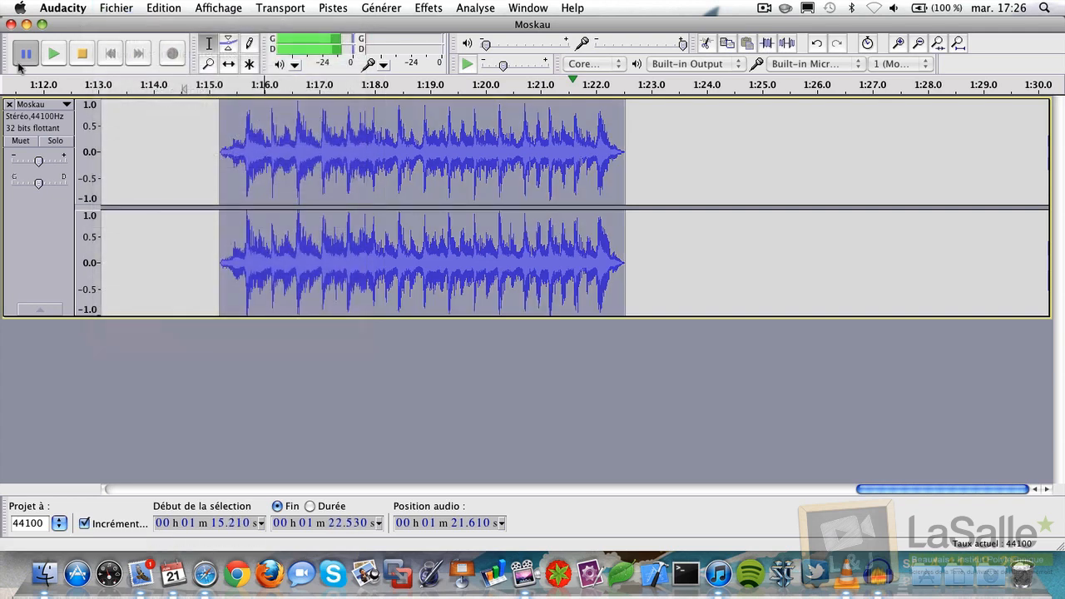
click(20, 64)
- Export the audio to the desktop (Bureau) as Moskau in WAV (Microsoft) signé 16 bits PCM format, accepting the existing metadata
click(102, 7)
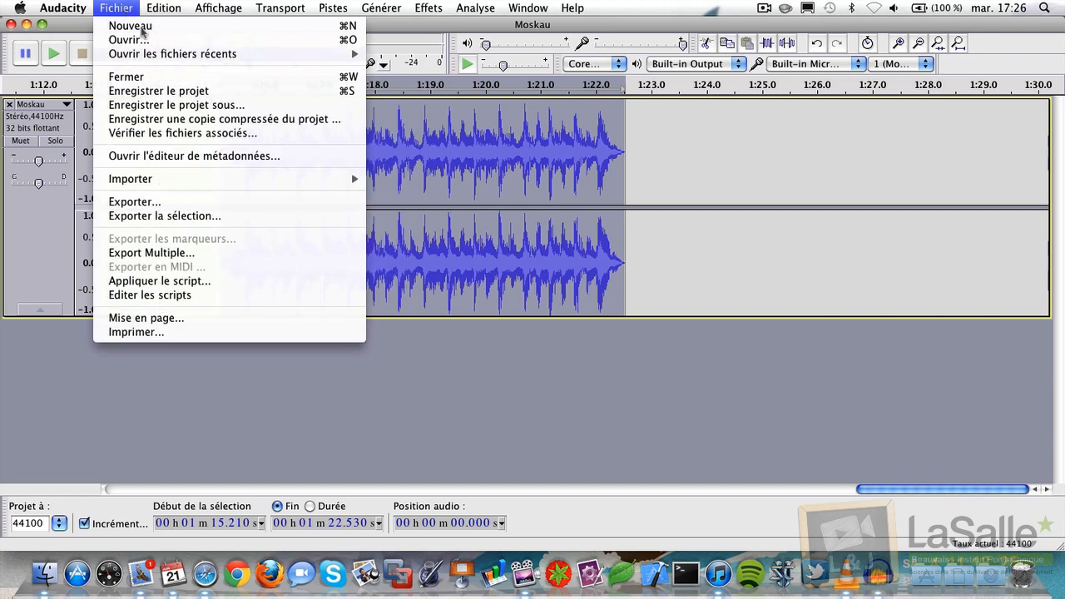
click(176, 205)
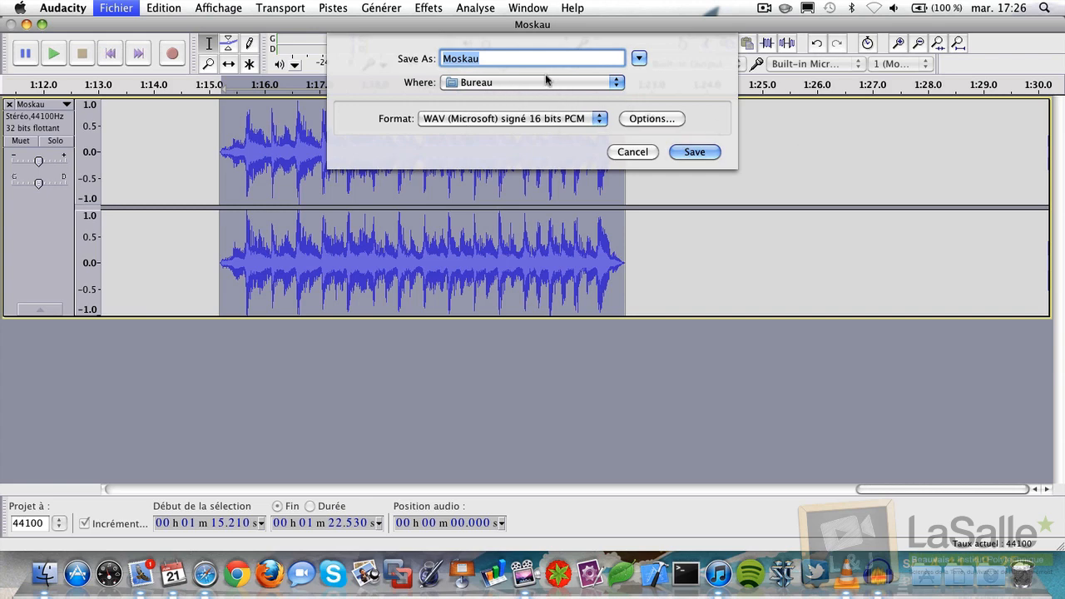
click(596, 123)
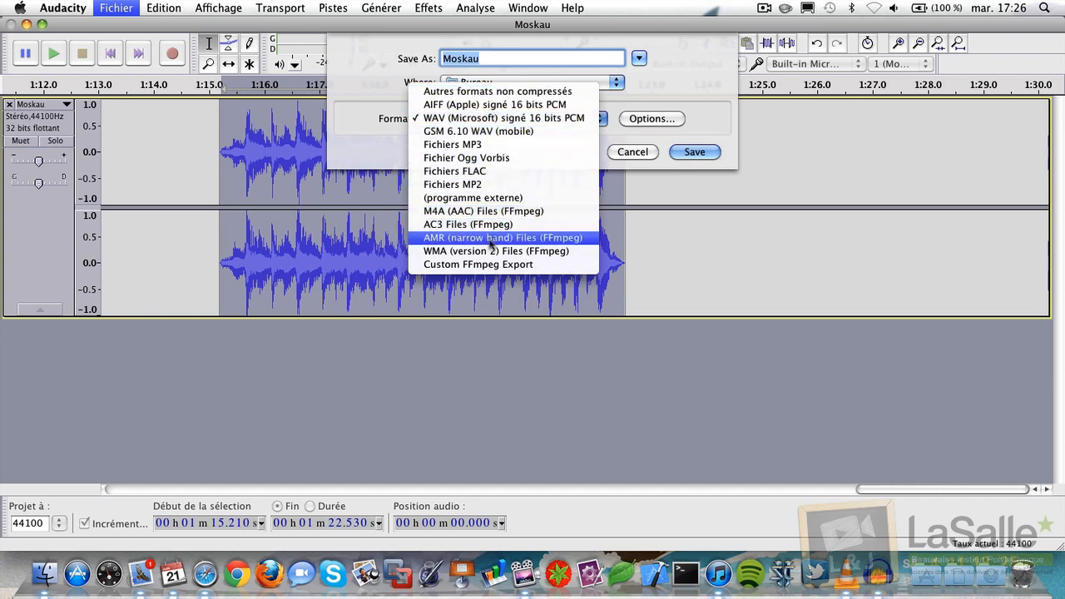
click(569, 120)
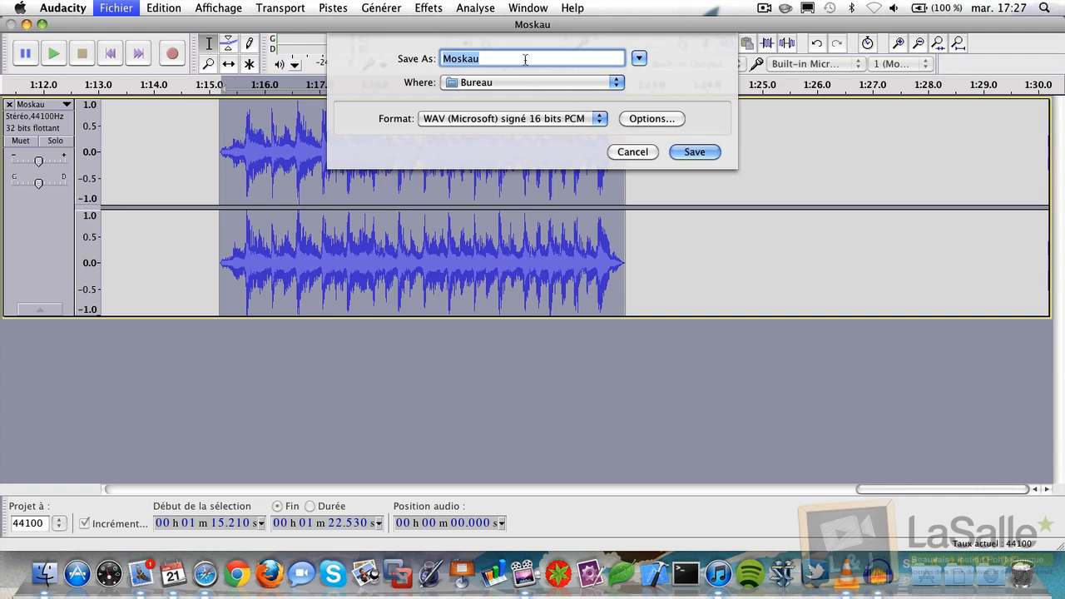
click(705, 153)
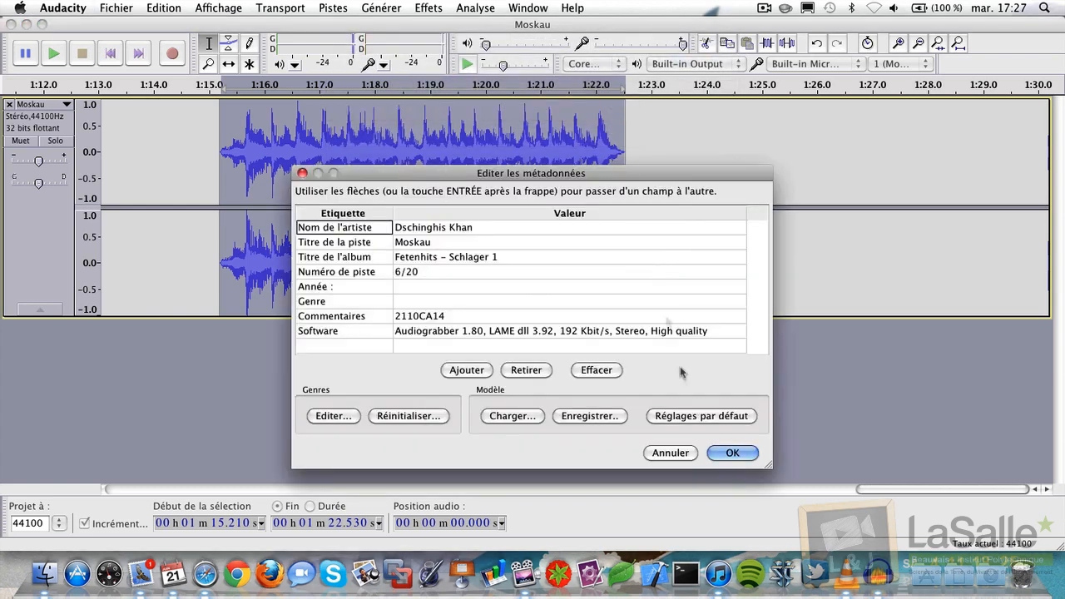
click(729, 453)
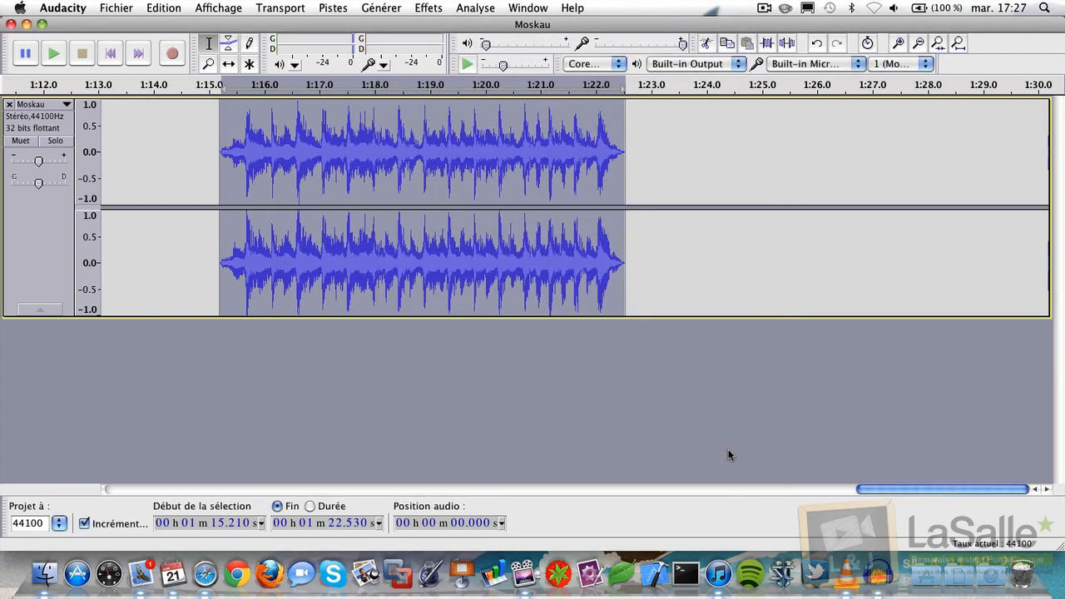
- Clear the Audacity and video player windows off the desktop and add the exported Moskau.wav to iTunes
click(25, 24)
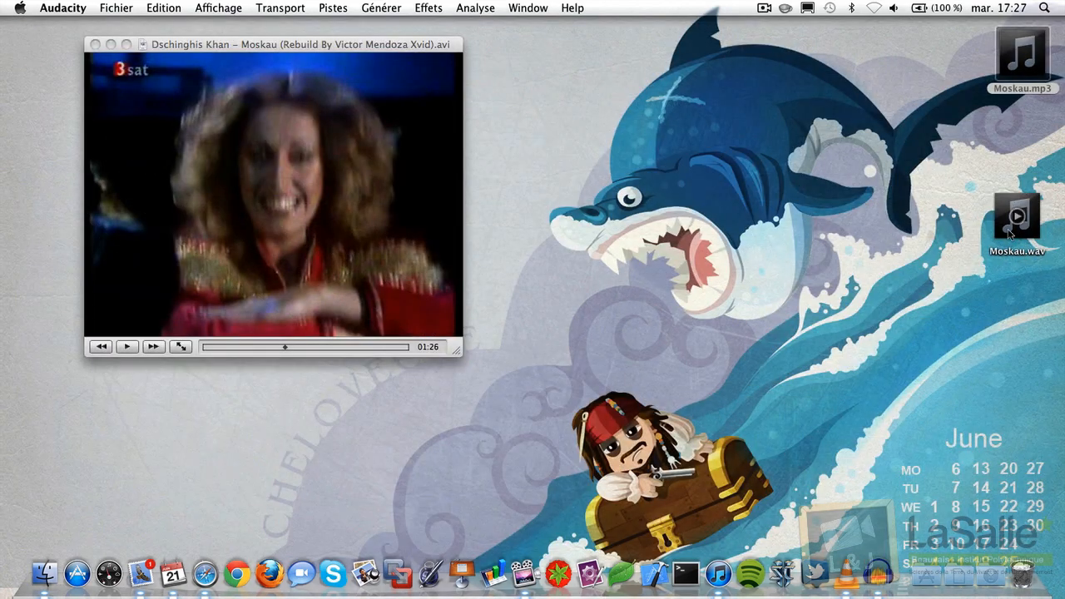
click(1017, 235)
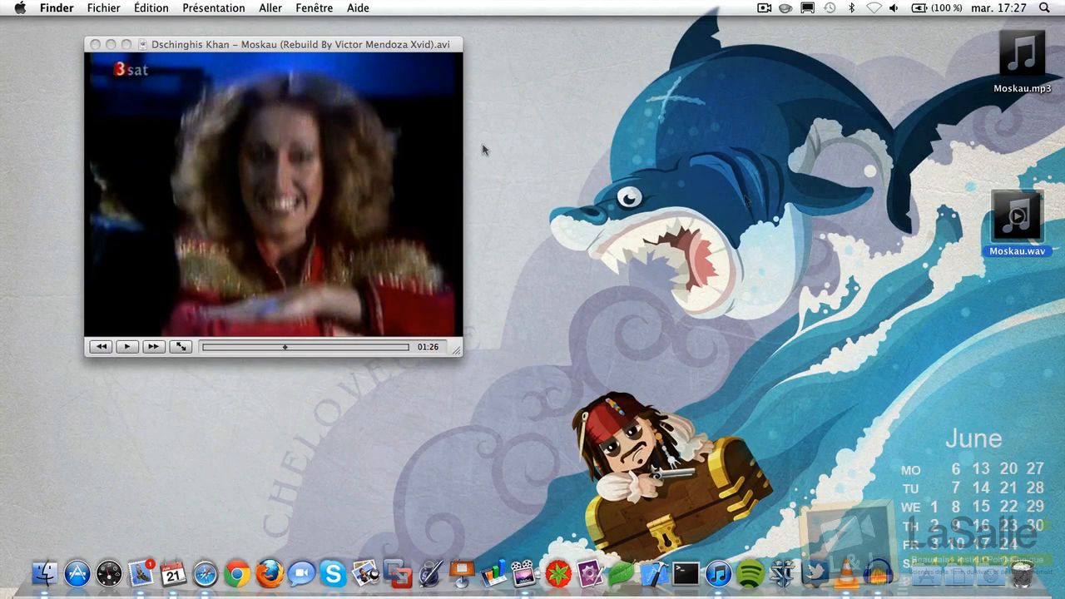
click(95, 45)
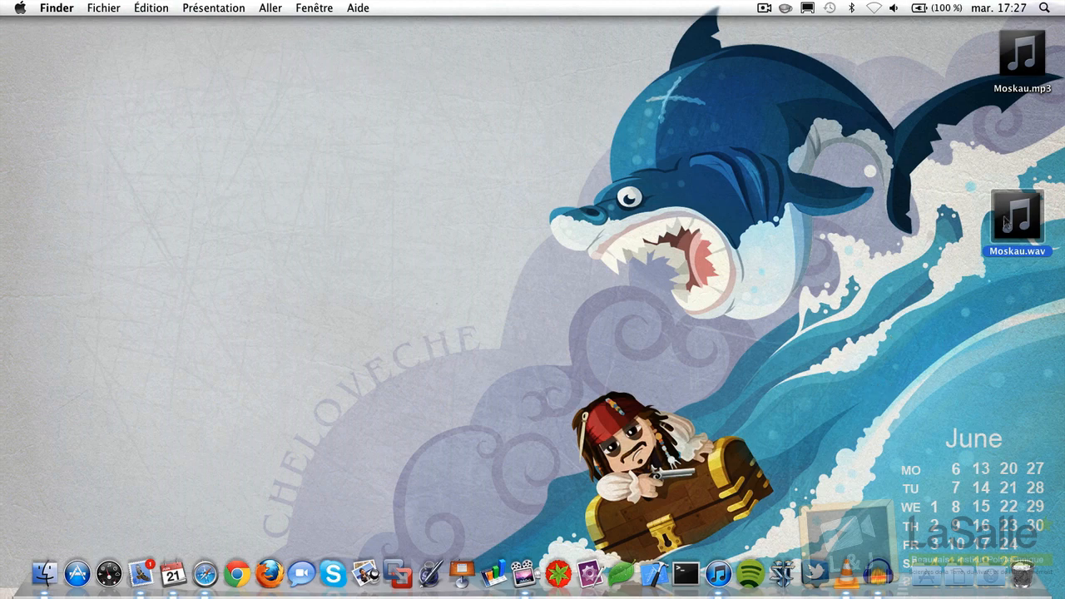
mouse_move(1004, 201)
drag(1004, 206, 715, 561)
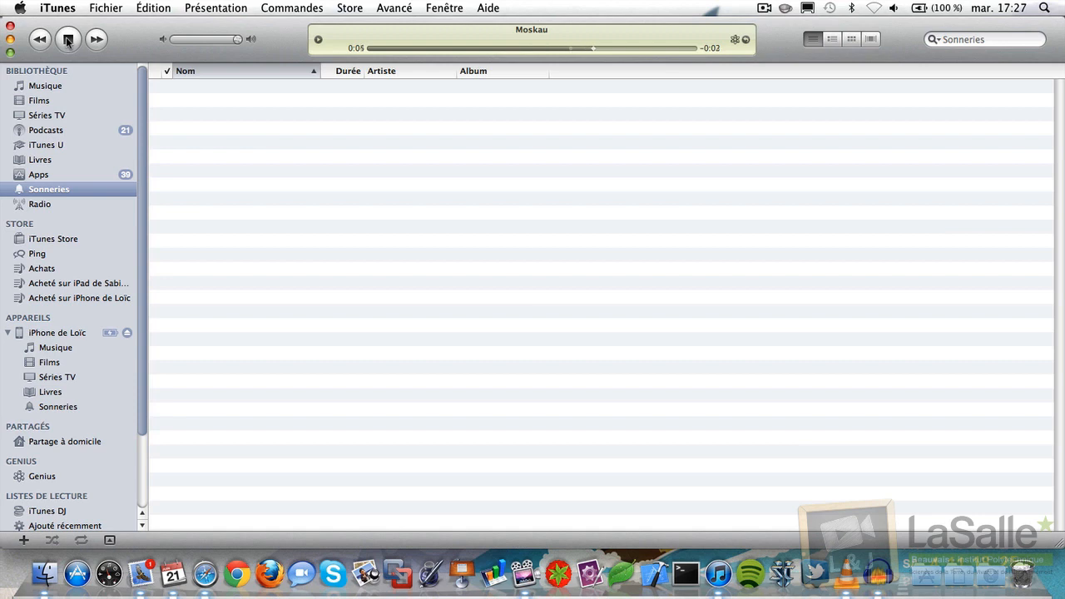
- Create an AAC version of Moskau in the iTunes music library and delete the original WAV track from it
click(41, 87)
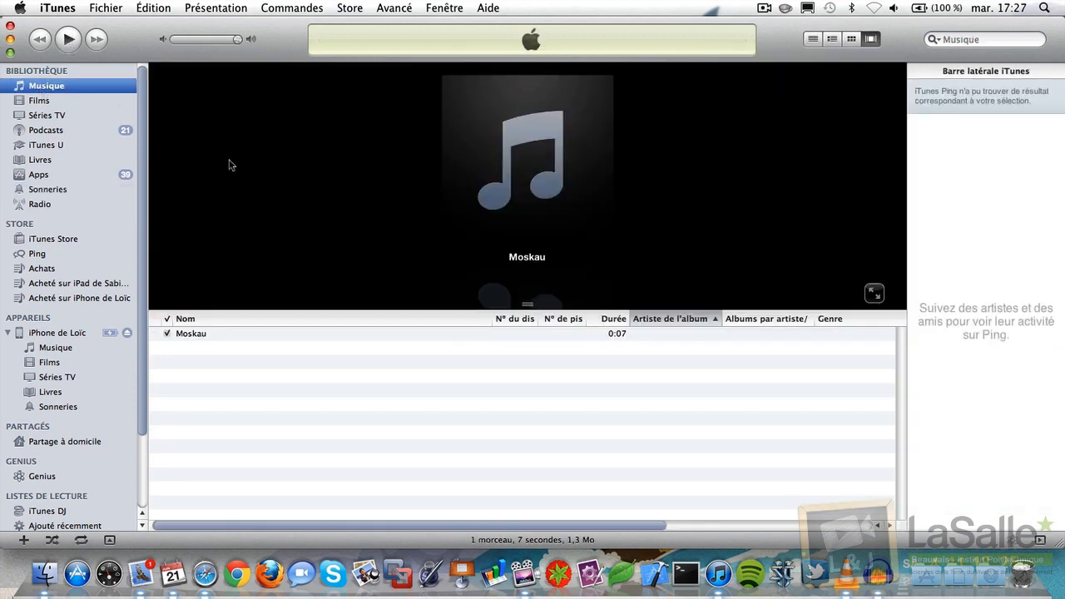
click(192, 334)
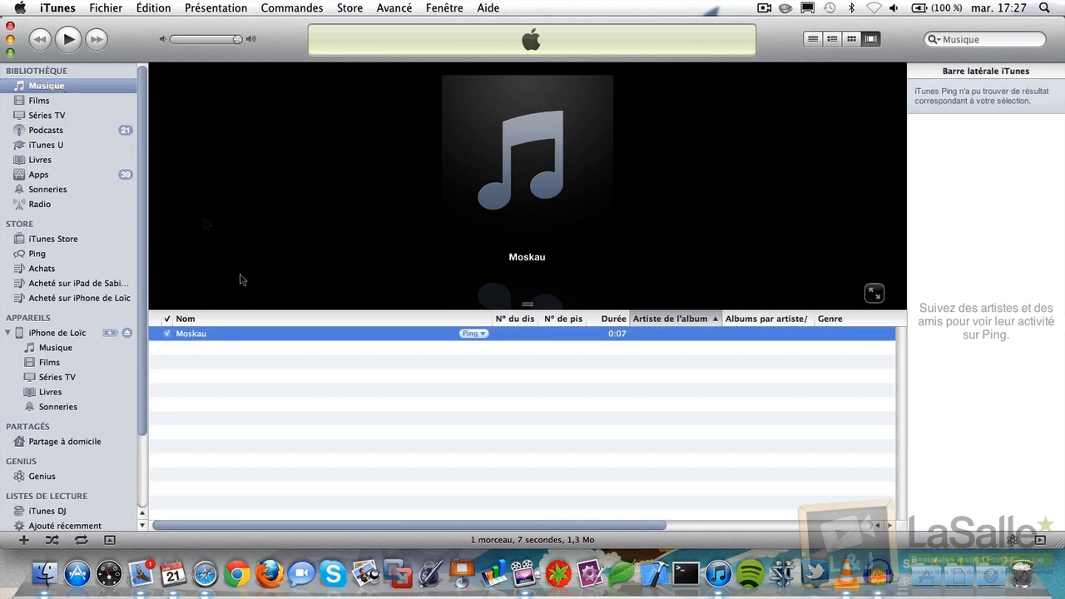
right_click(215, 338)
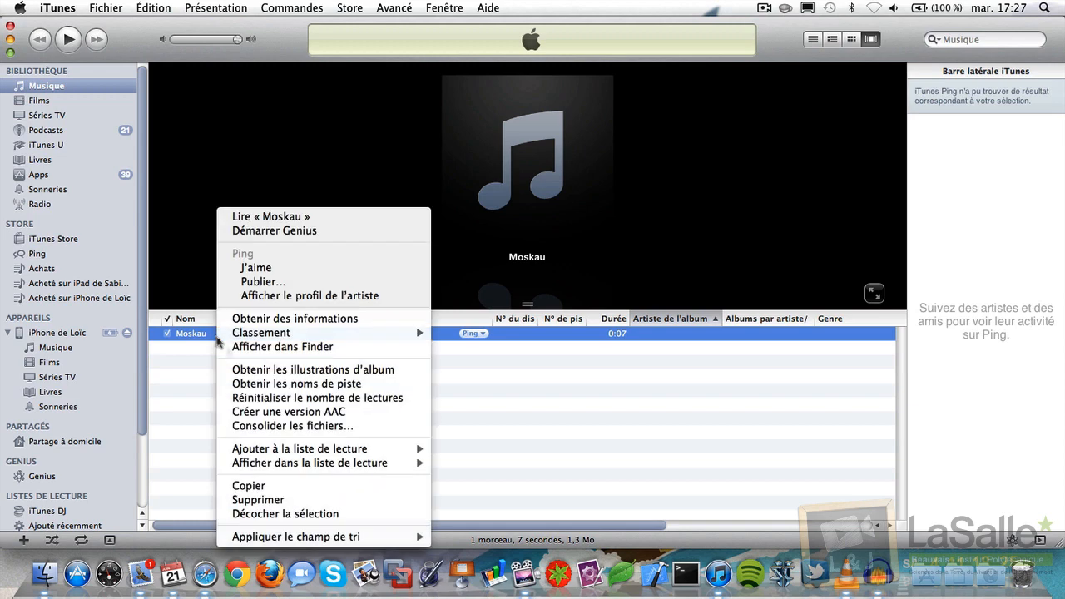
click(260, 412)
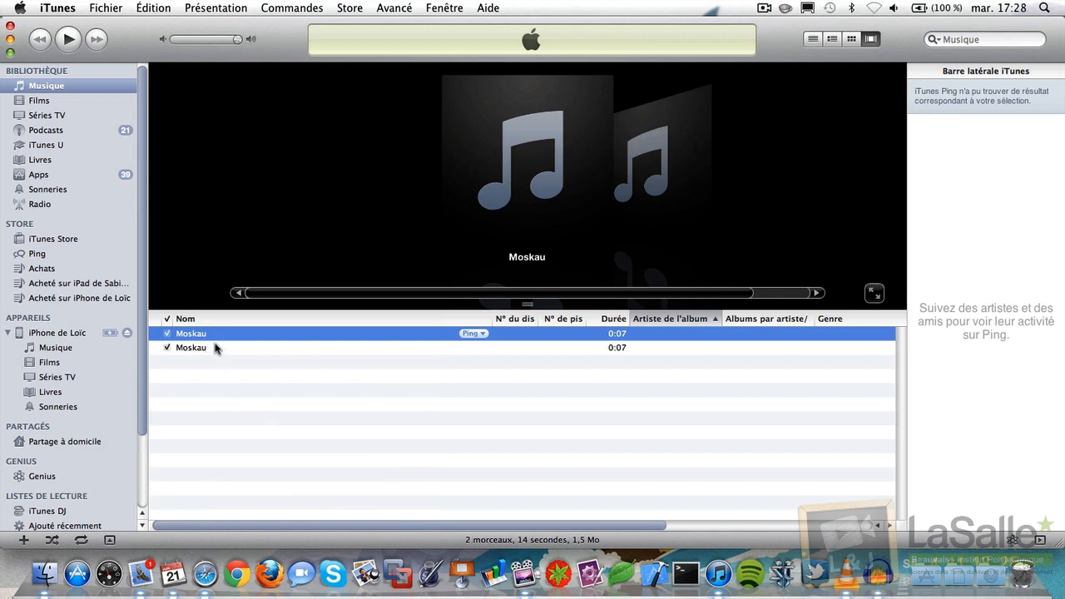
key(Delete)
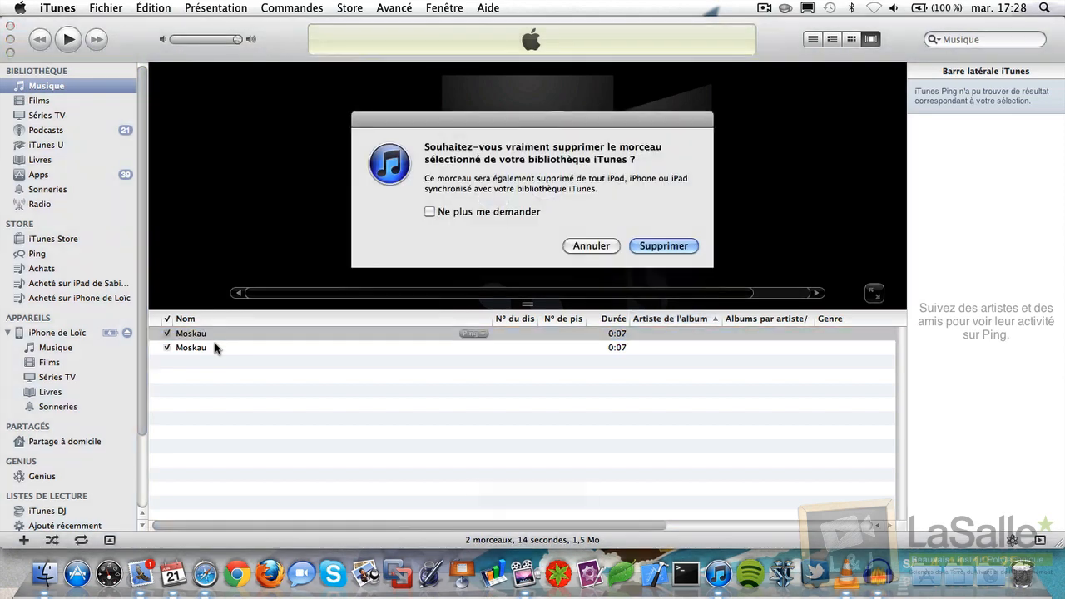
click(667, 244)
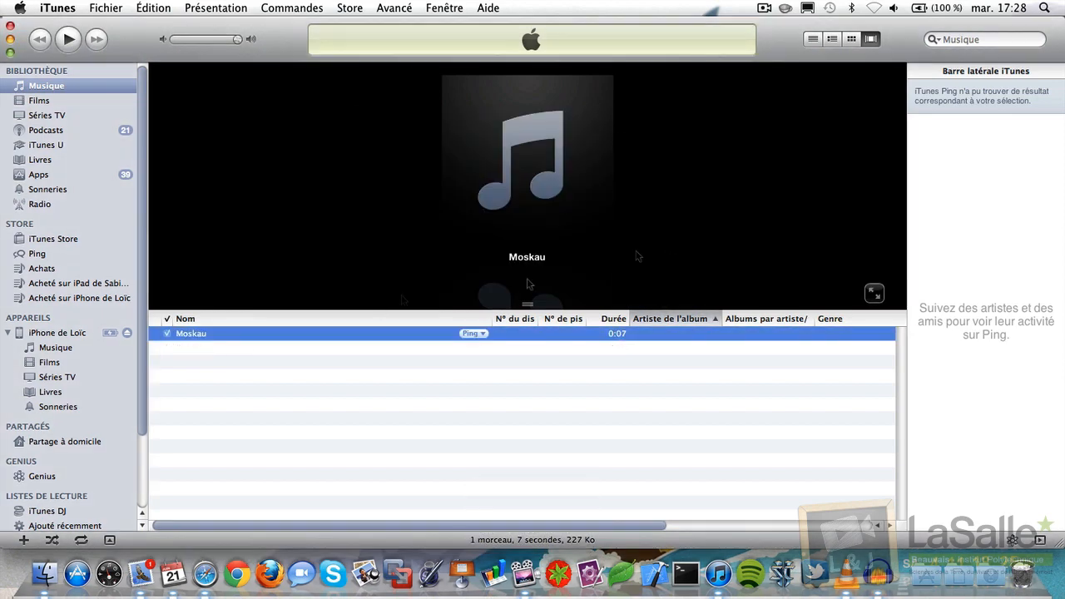
- Show the file of the AAC Moskau track in Finder
right_click(257, 337)
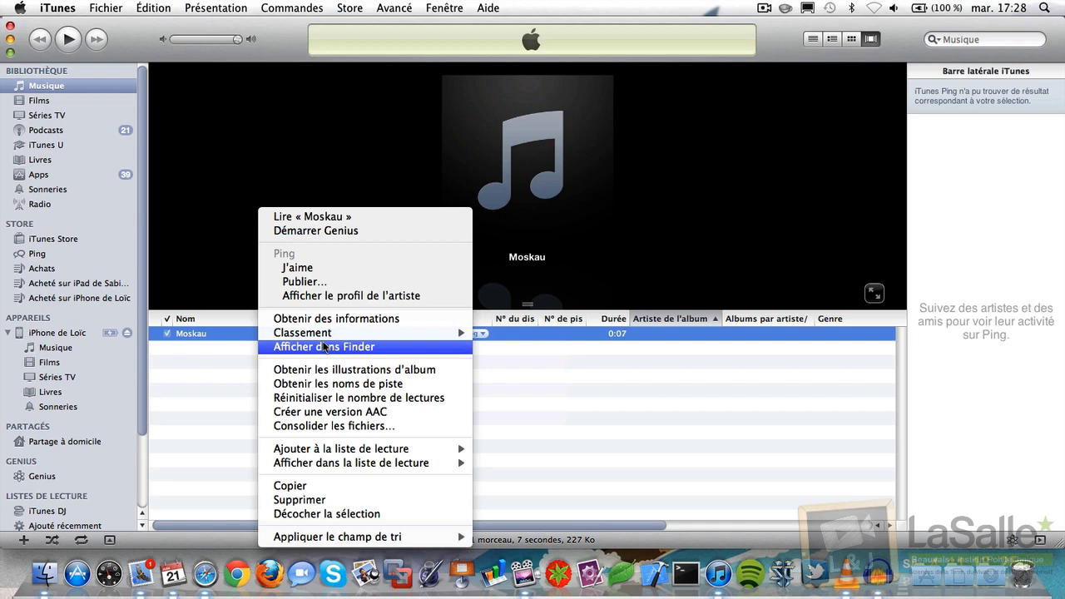
click(325, 346)
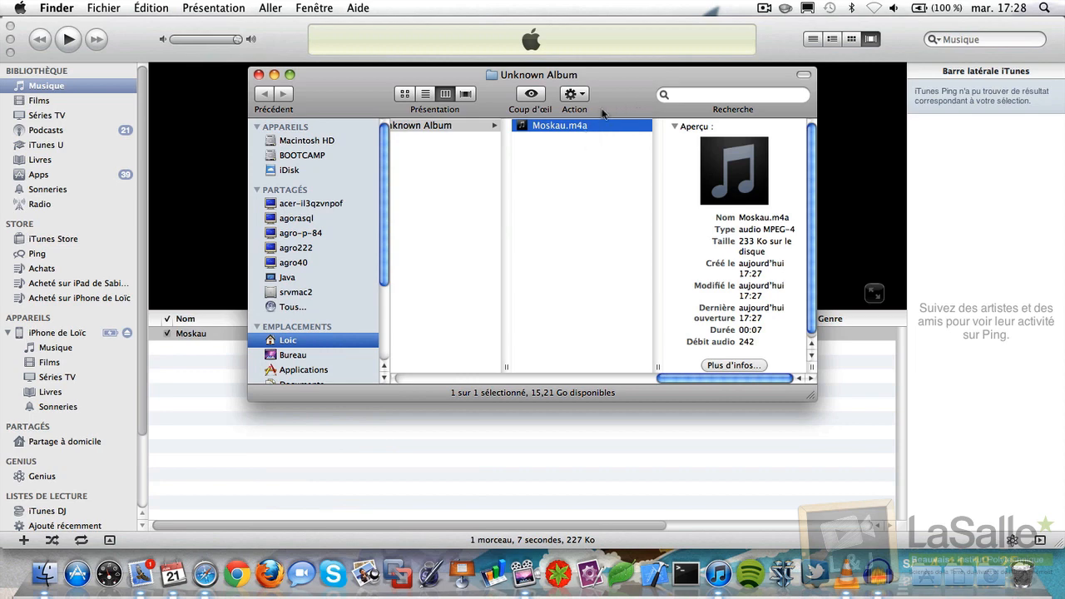
drag(603, 111, 585, 153)
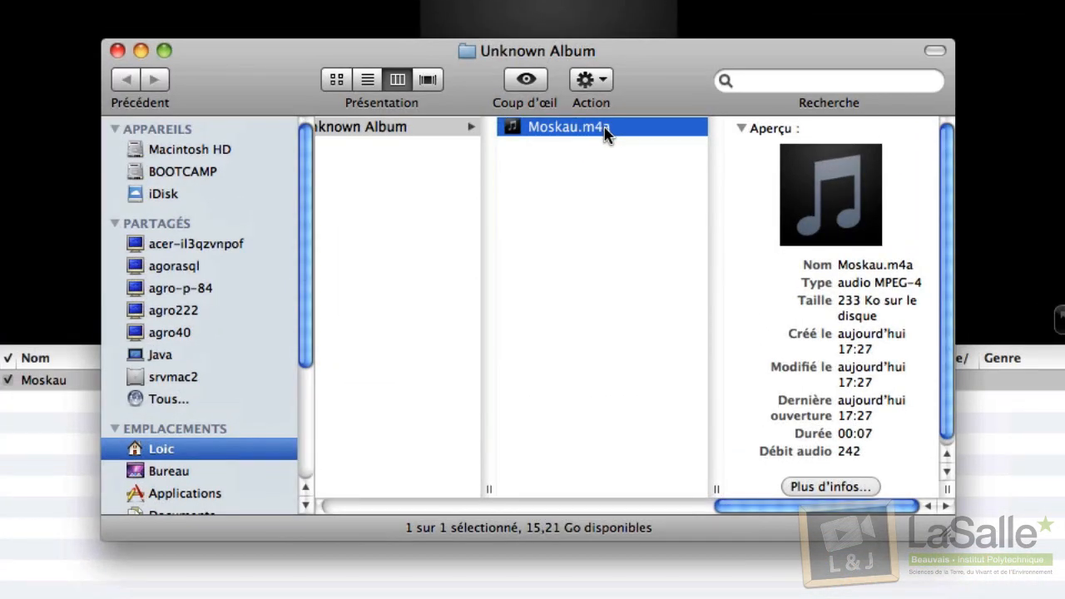
- Rename Moskau.m4a as Moskau.m4r and accept the changed extension
click(604, 130)
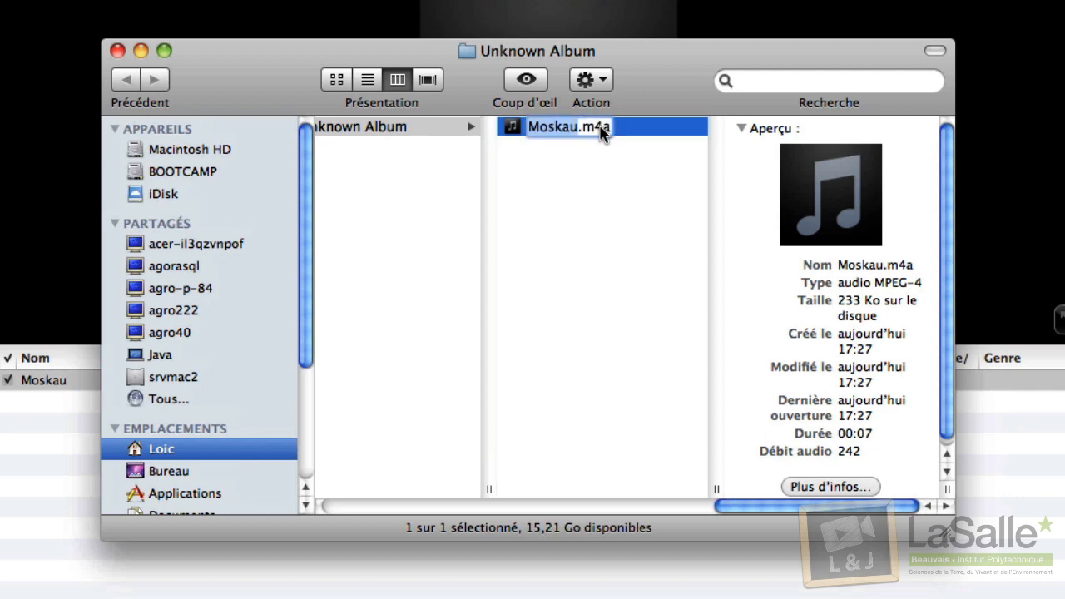
key(Right)
key(Right)
key(Right)
key(Right)
key(Right)
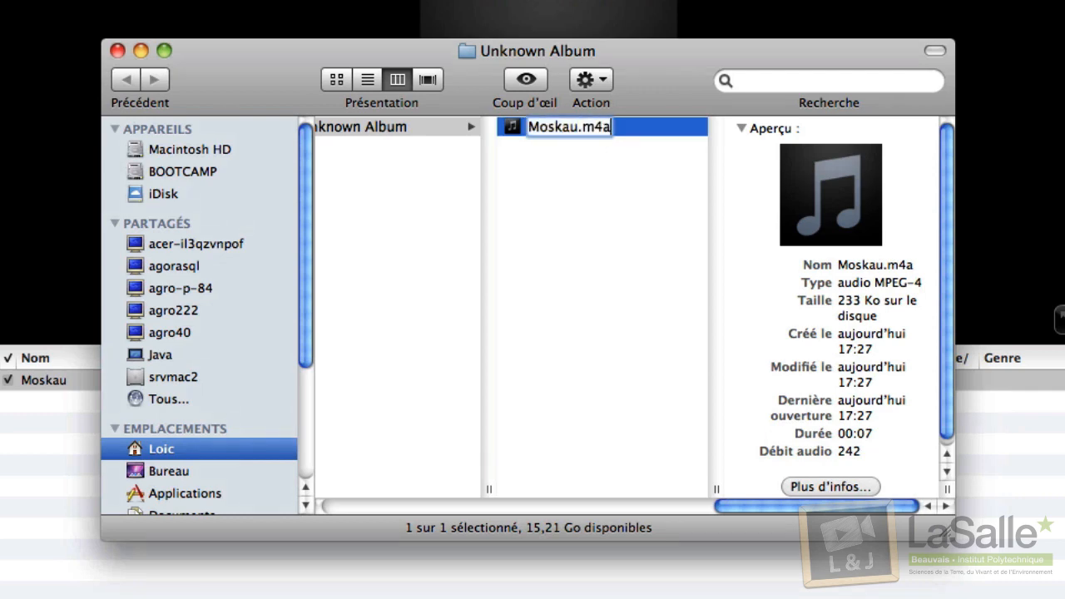
key(BackSpace)
text(r)
key(Return)
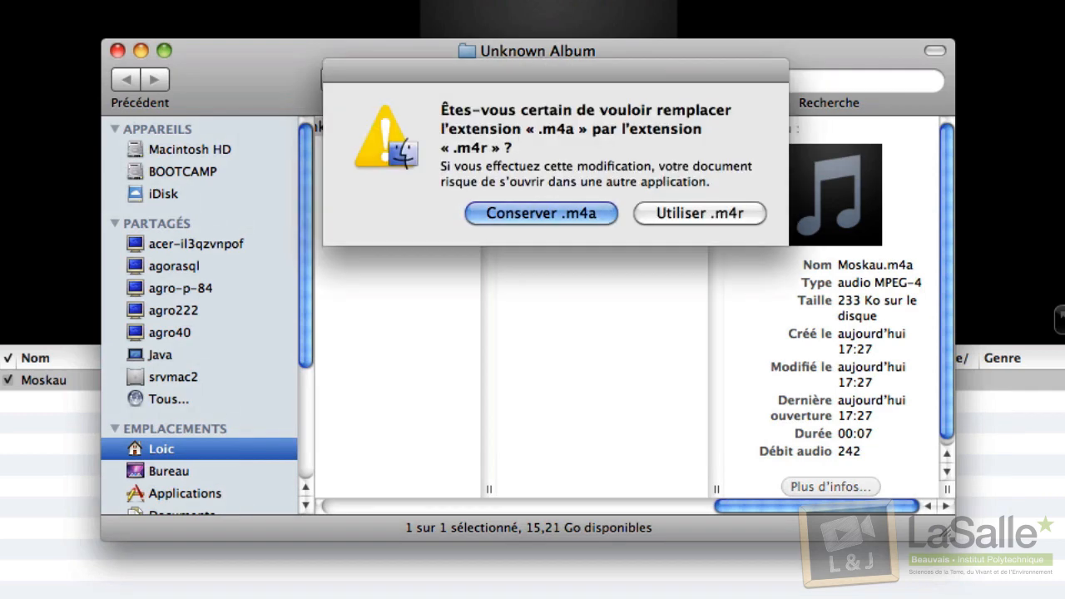
click(678, 215)
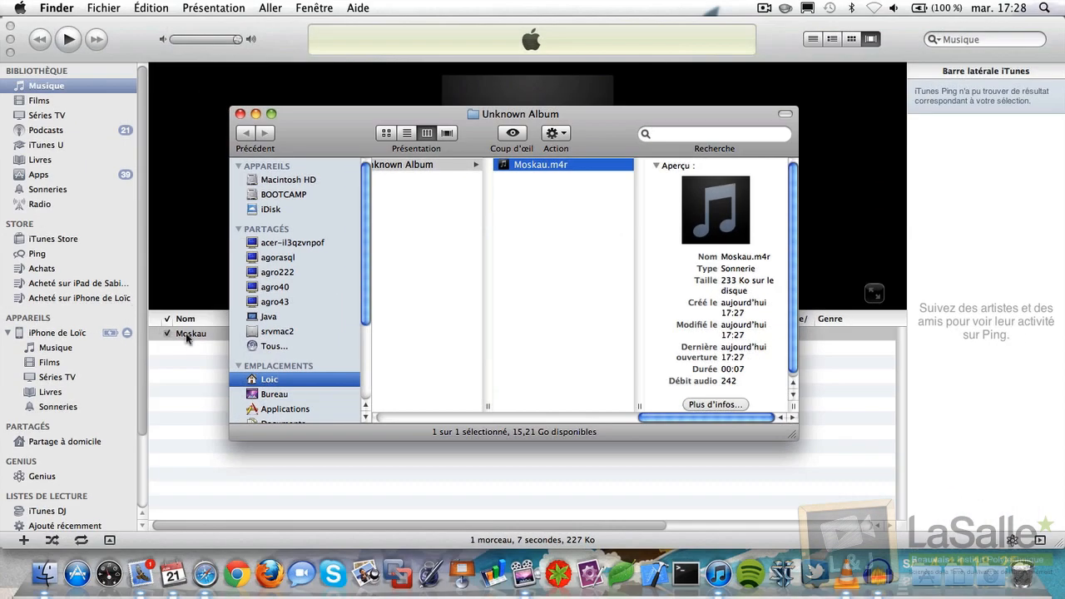
- Delete the Moskau track from the iTunes music library while keeping its file in the iTunes Media folder
click(36, 377)
key(Delete)
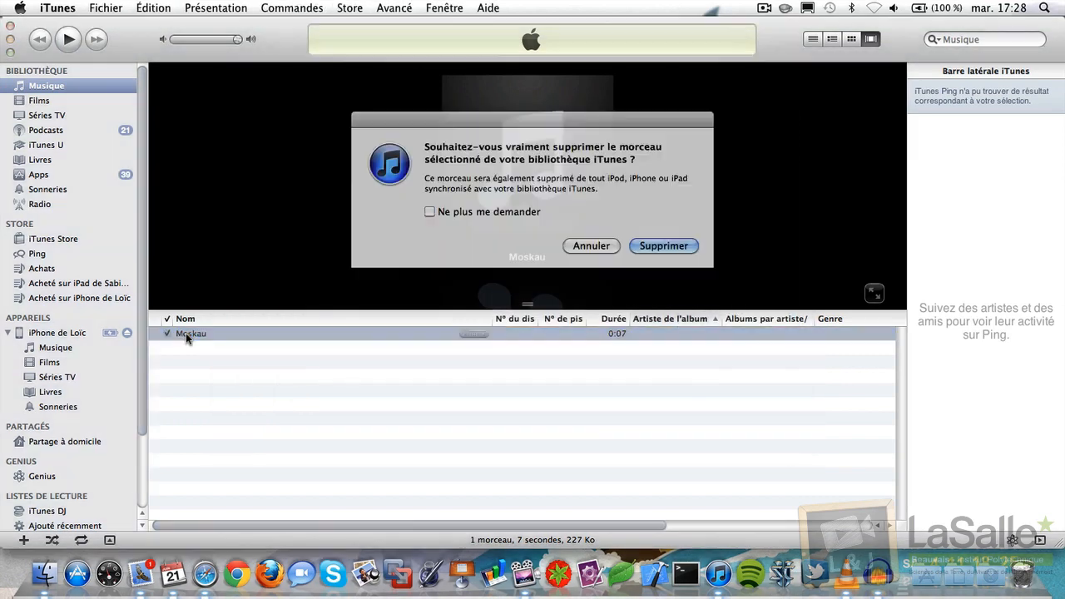
click(666, 248)
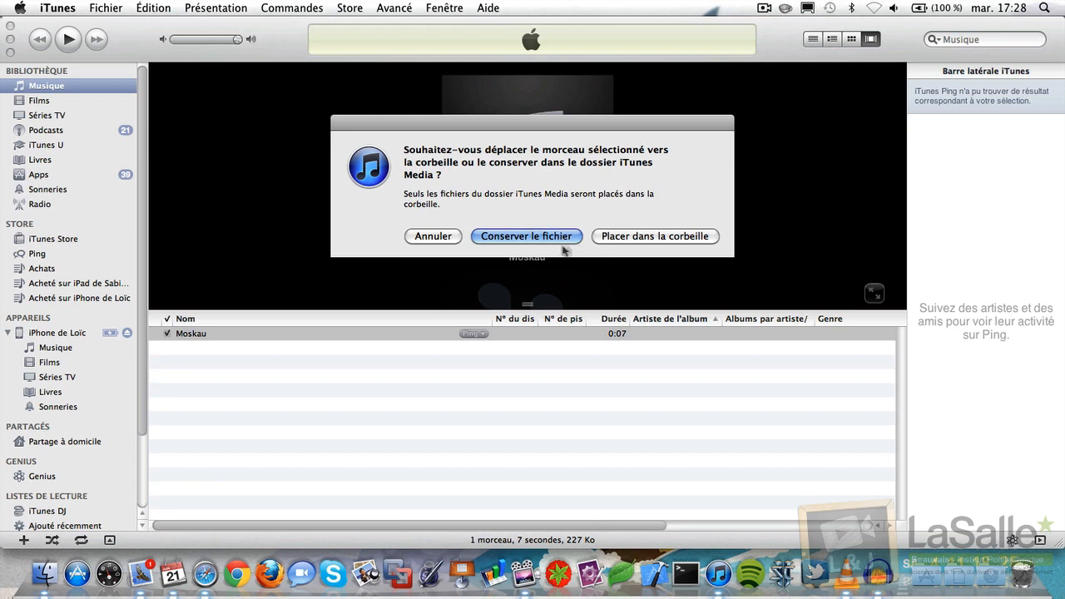
click(533, 237)
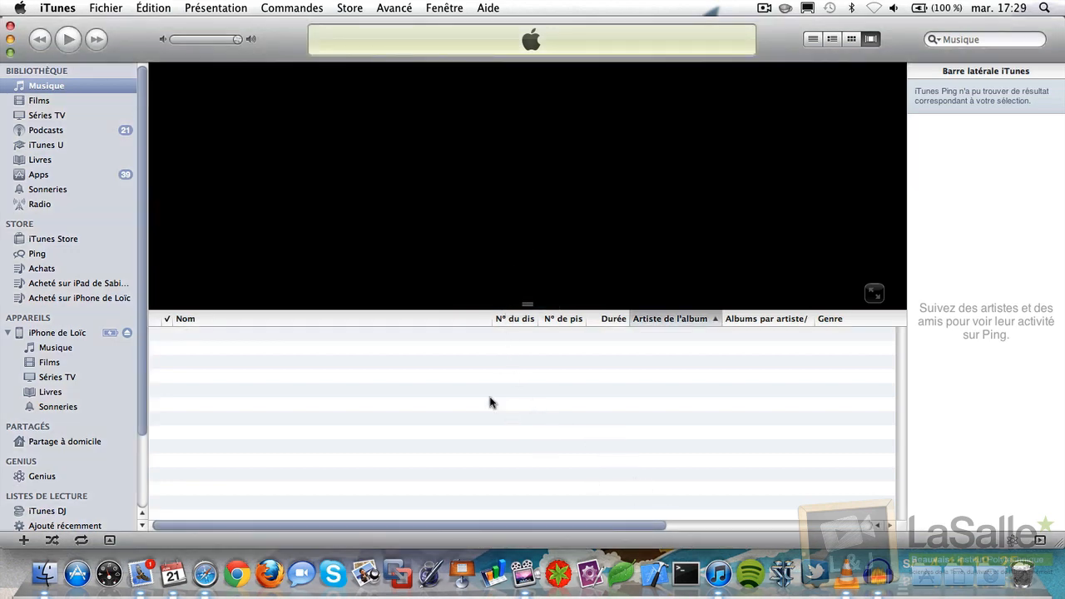
- Add Moskau.m4r from the Finder window to iTunes and show the library's Sonneries list
click(41, 571)
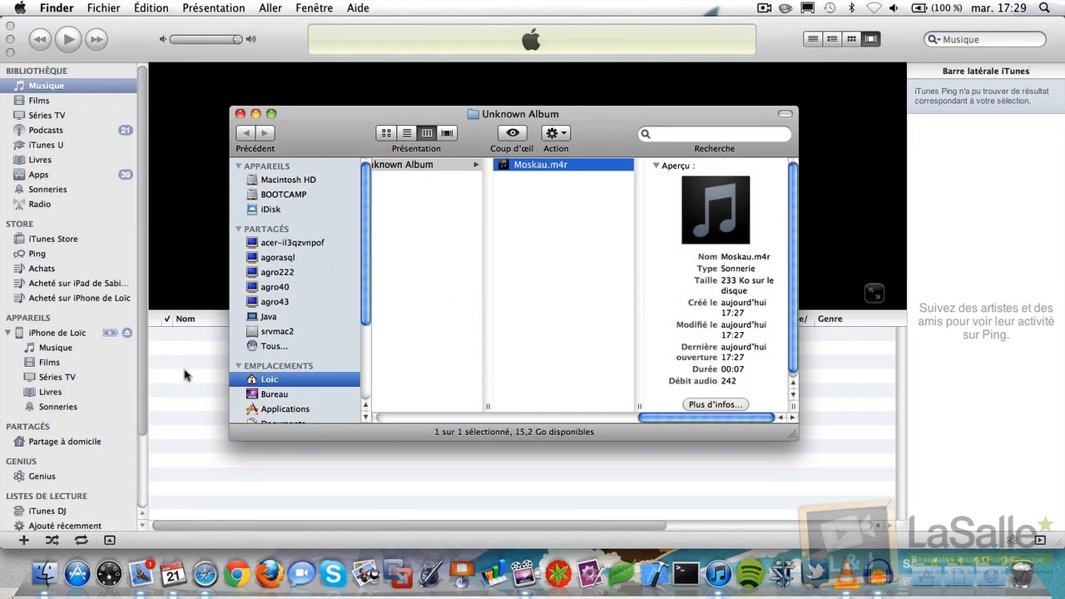
drag(547, 164, 718, 563)
click(74, 40)
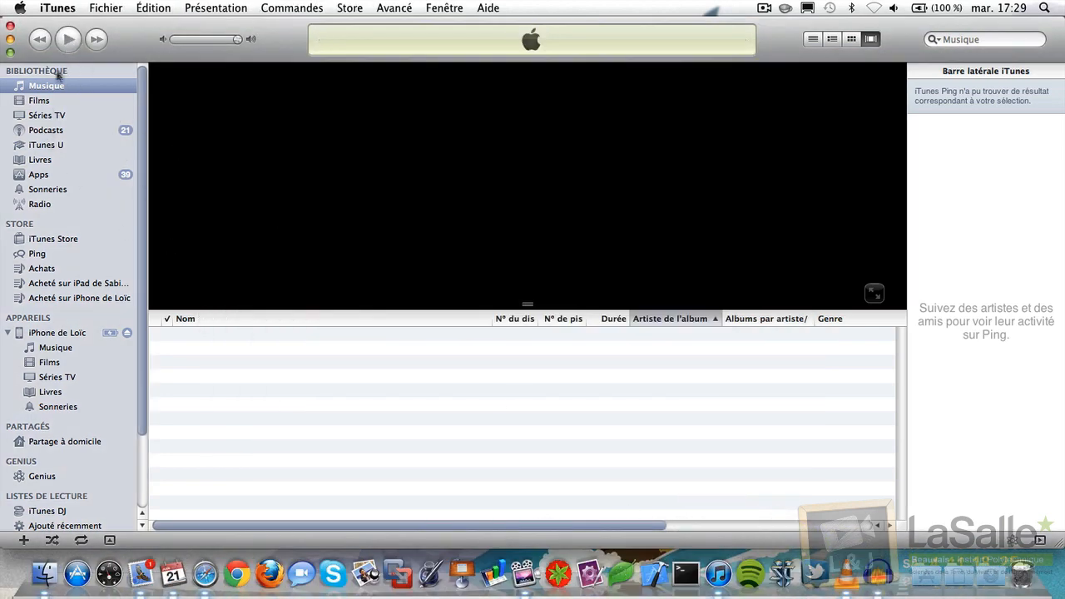
click(48, 190)
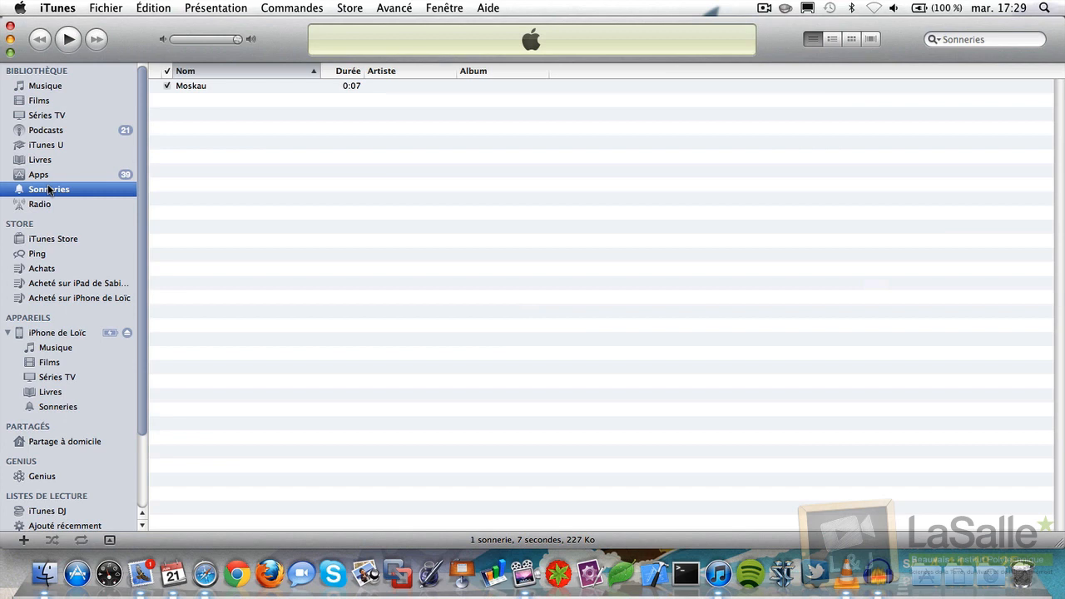
- Check the Sonneries display option in the general iTunes preferences, declining to hide the ringtones
click(58, 8)
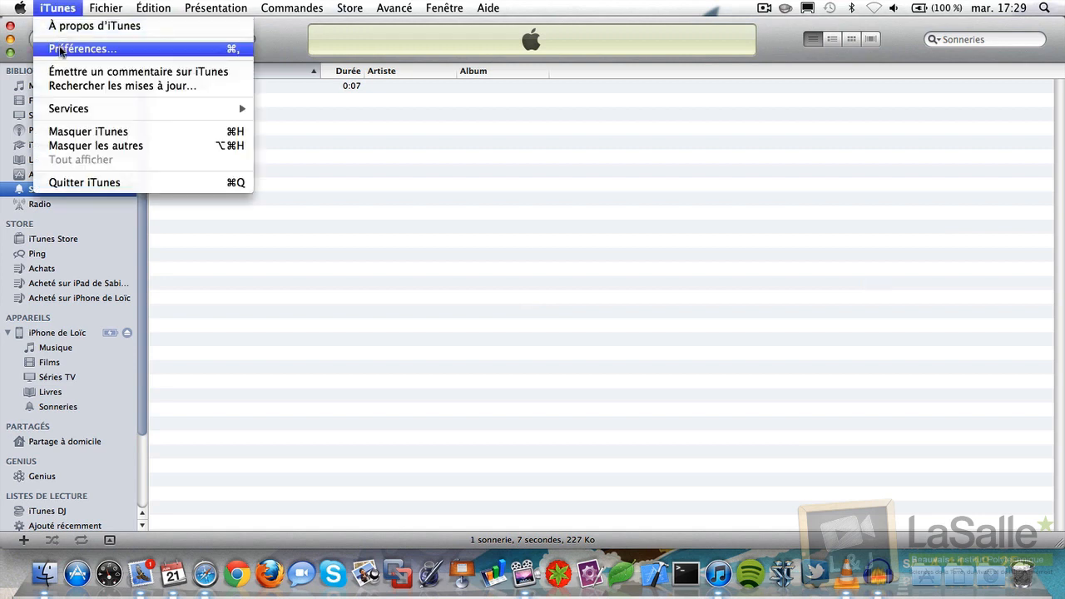
click(61, 50)
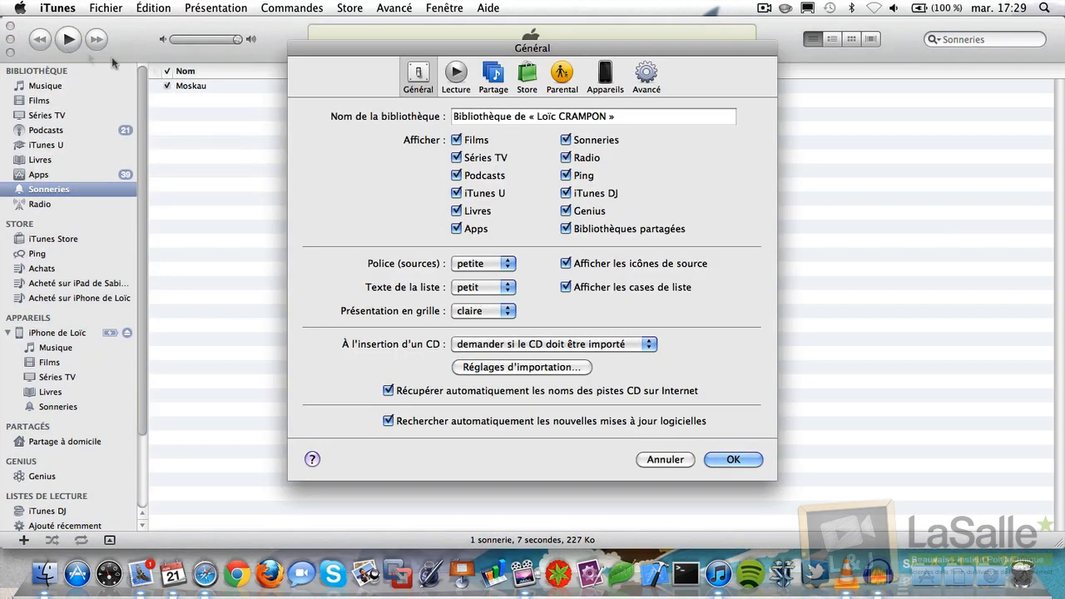
click(580, 140)
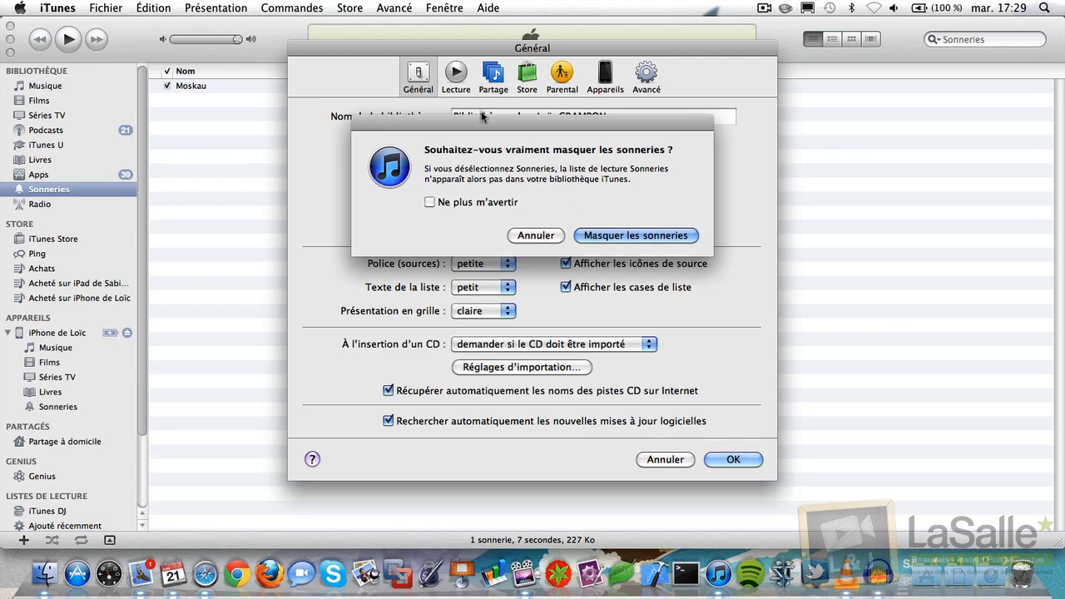
click(539, 238)
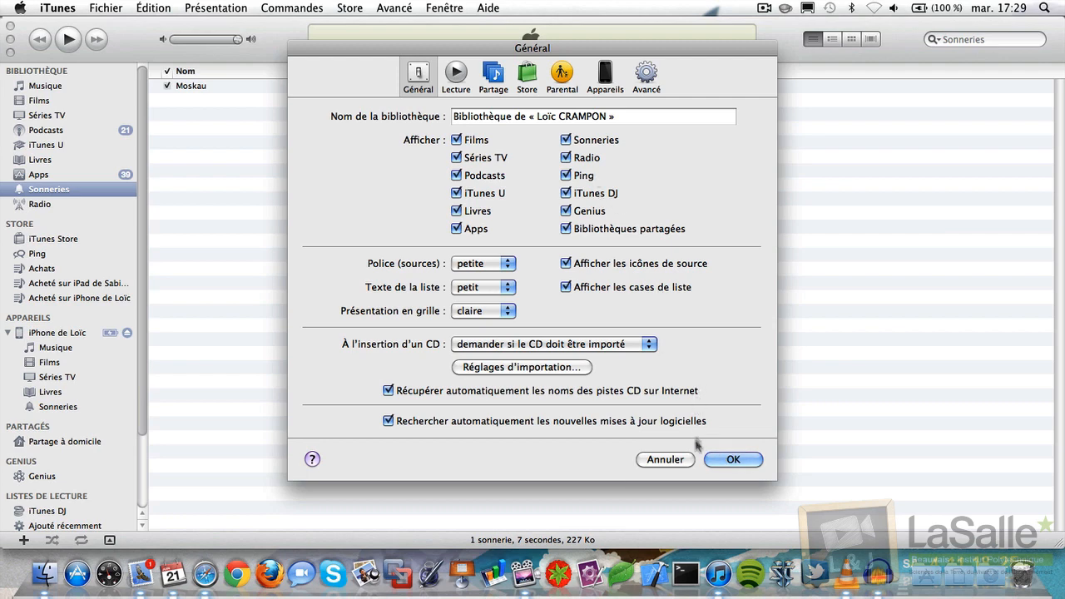
click(732, 460)
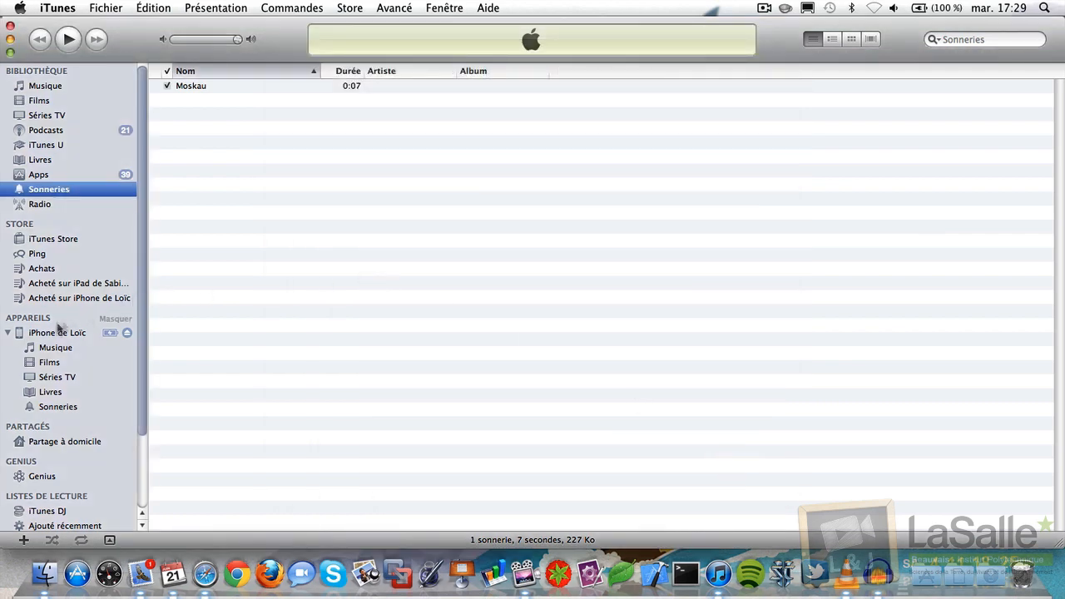
- Copy the Moskau ringtone from the library to the connected iPhone's Sonneries and select it there
click(177, 89)
drag(198, 85, 40, 400)
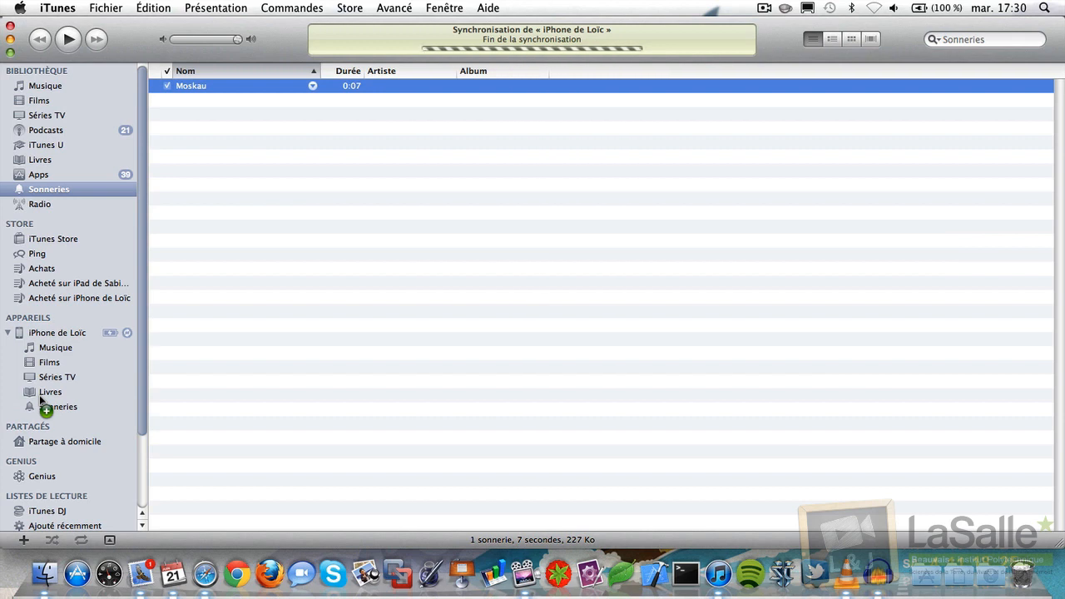
click(46, 407)
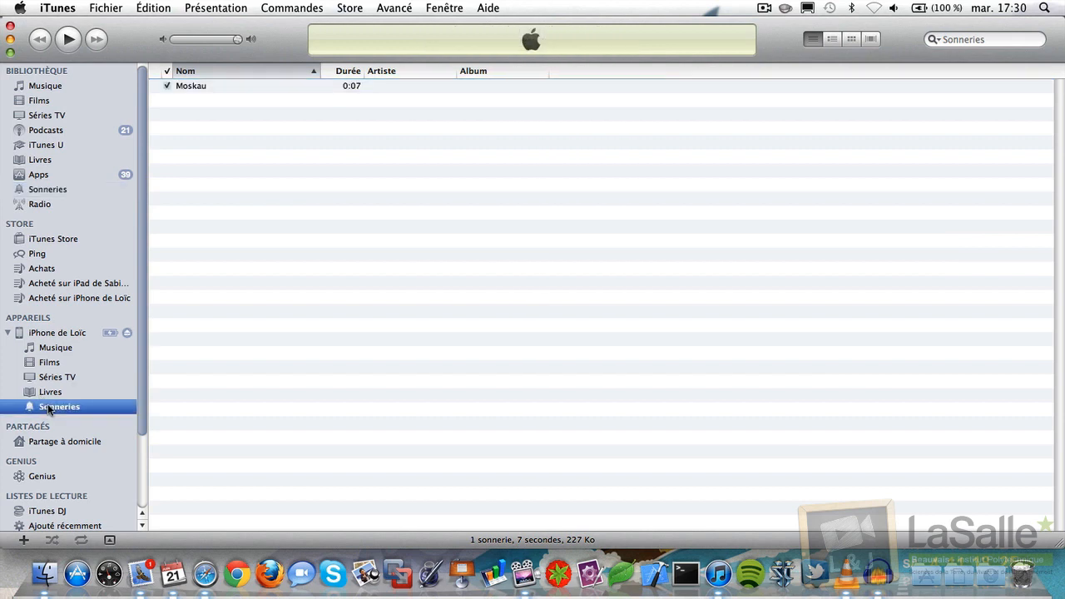
click(206, 88)
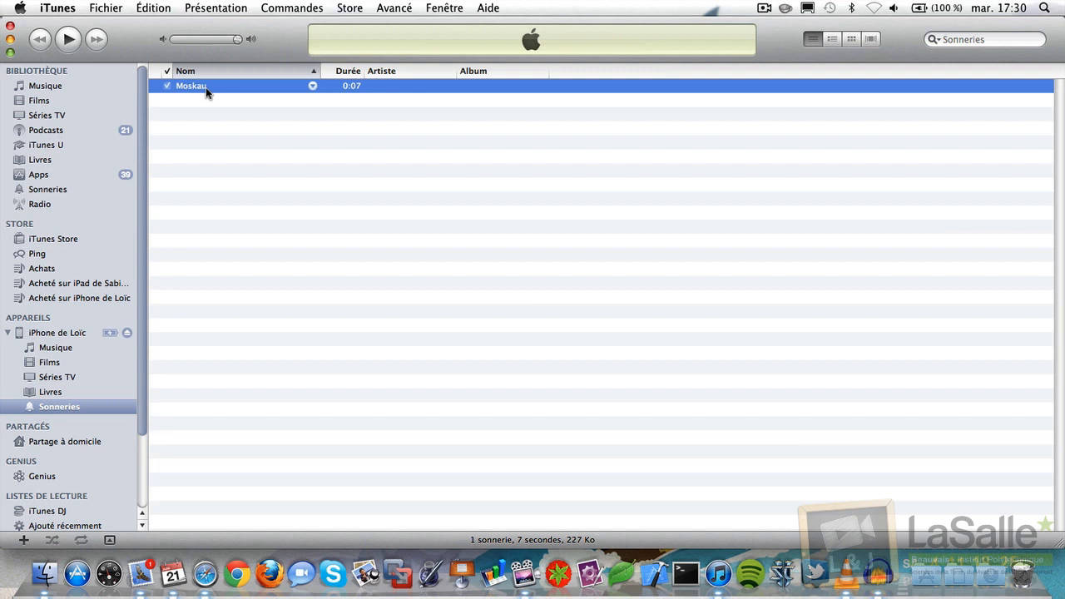